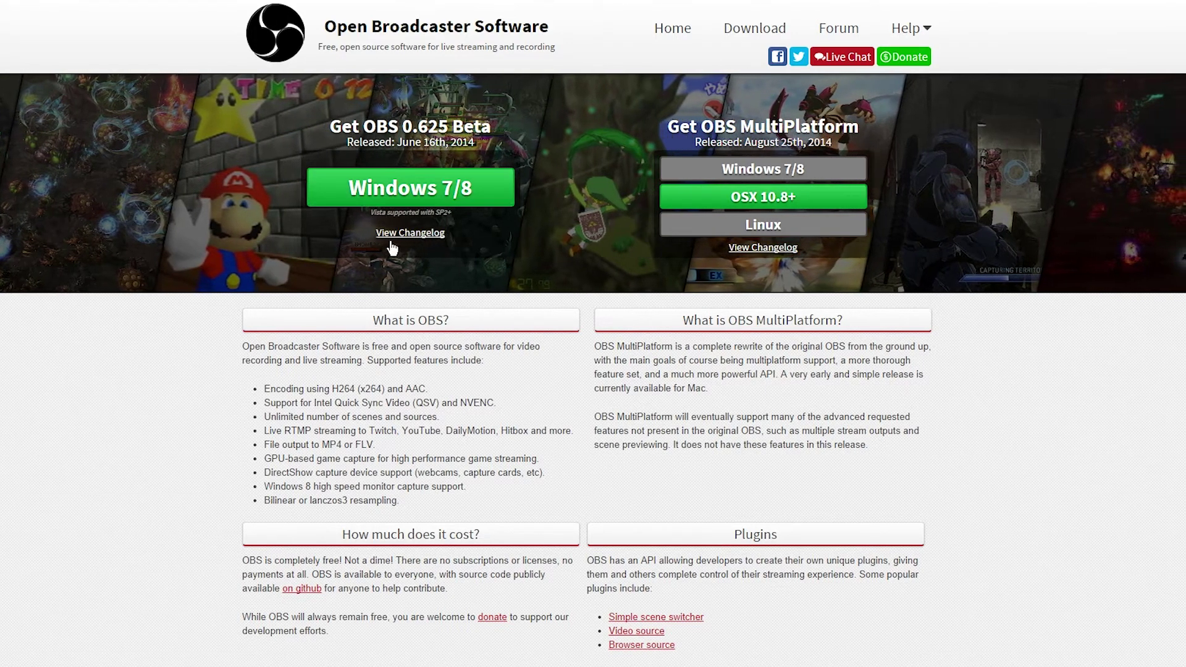
Download the Windows 7/8 installer of OBS 0.625 Beta from obsproject.com
{"action": "left_click", "coordinate": [453, 186]}
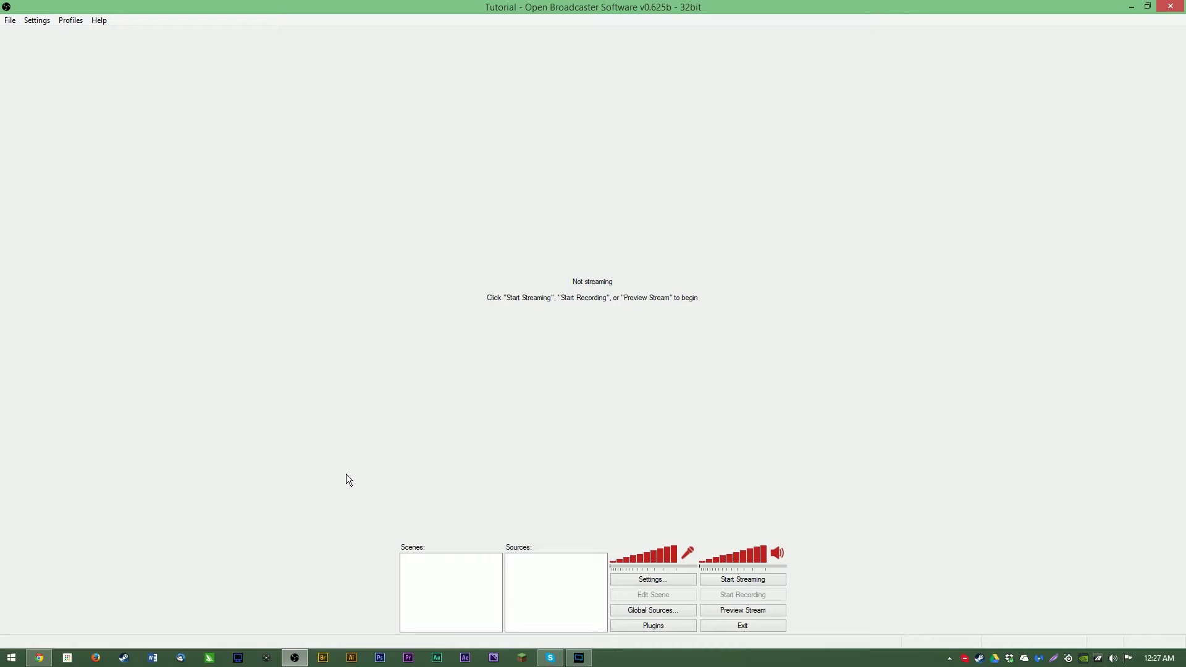
Switch away from the empty Tutorial OBS window and bring the OBS window forward again
{"action": "key", "text": "alt+Tab"}
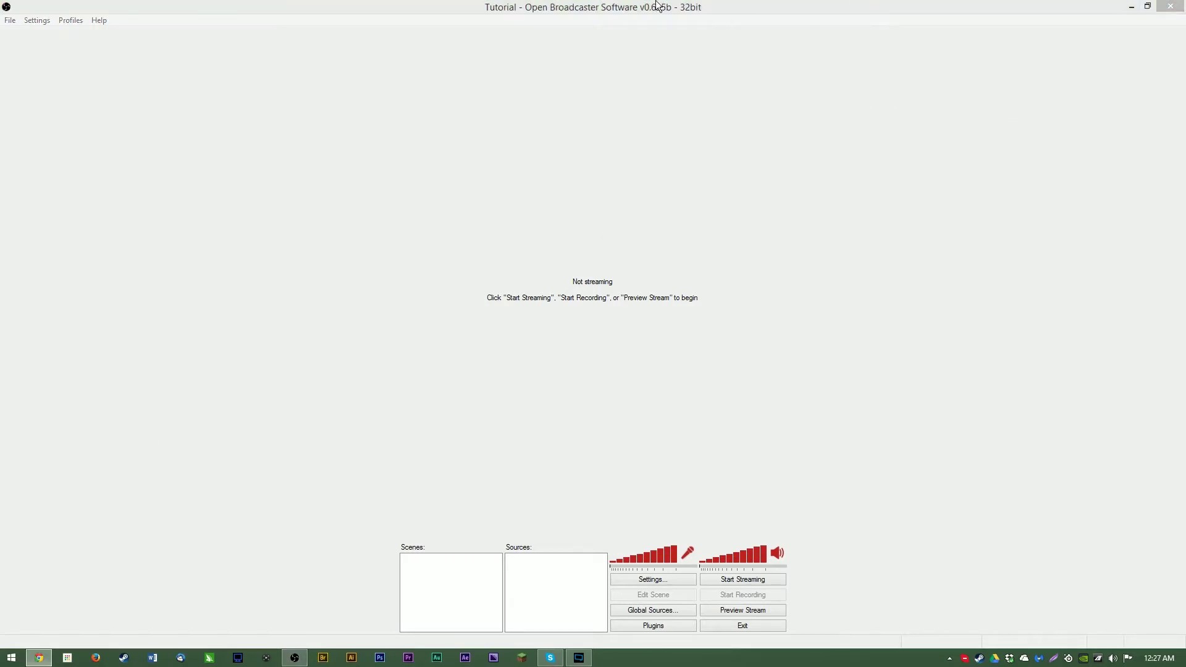
{"action": "left_click", "coordinate": [721, 93]}
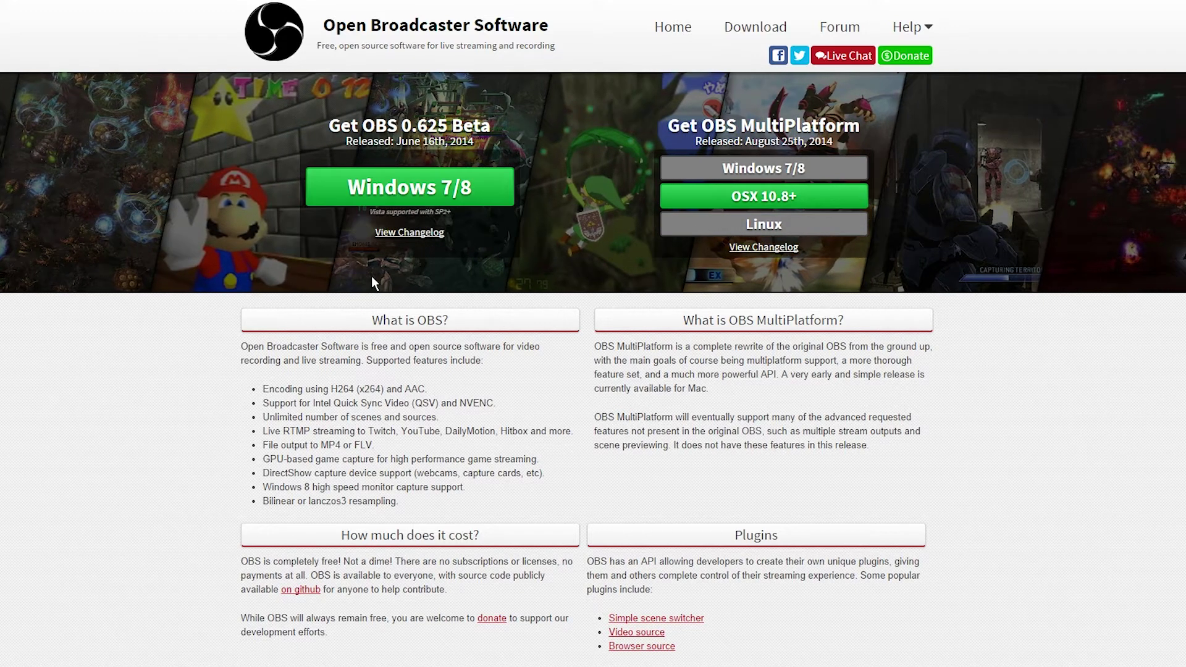
Start the Windows 7/8 OBS 0.625 Beta download again from the homepage
{"action": "left_click", "coordinate": [452, 186]}
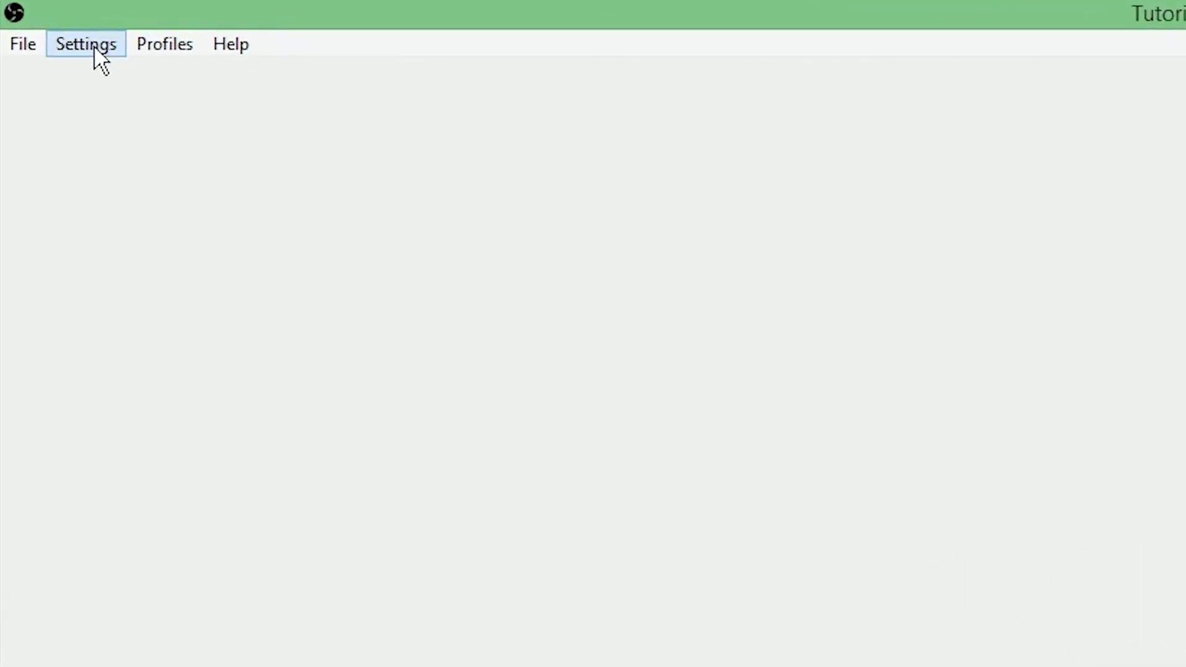
In Settings, replace Tutorial with HerpDerp in the Setting Profile box and add it
{"action": "left_click", "coordinate": [125, 40]}
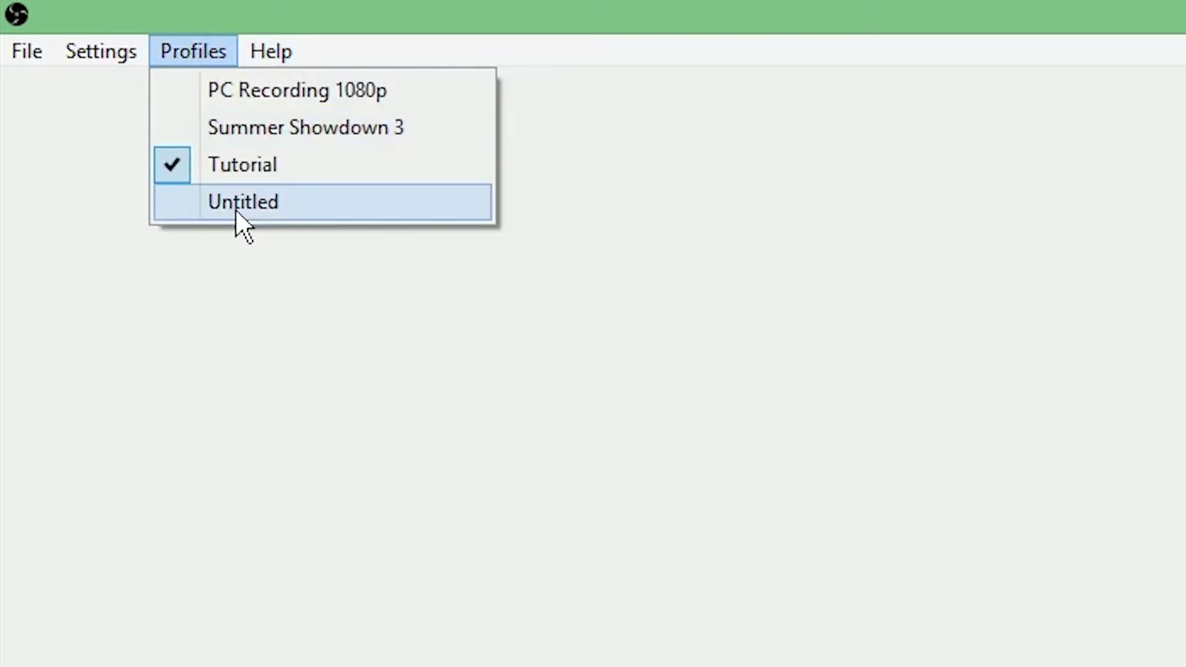
{"action": "left_click", "coordinate": [102, 61]}
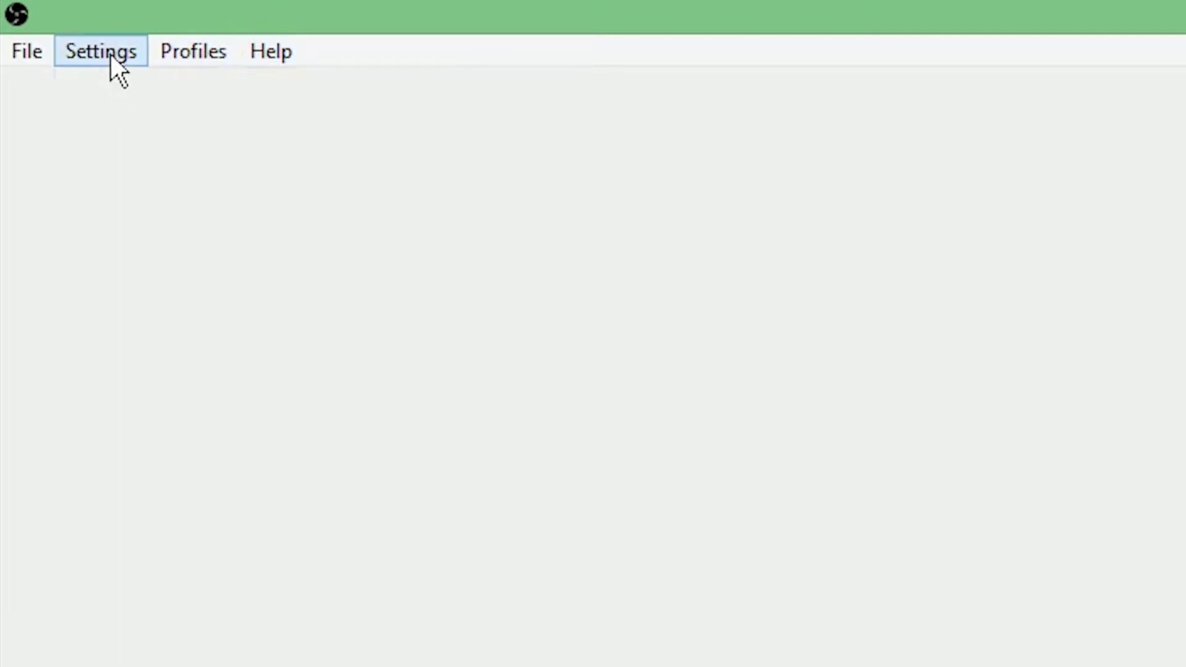
{"action": "left_click", "coordinate": [111, 56]}
{"action": "left_click", "coordinate": [138, 91]}
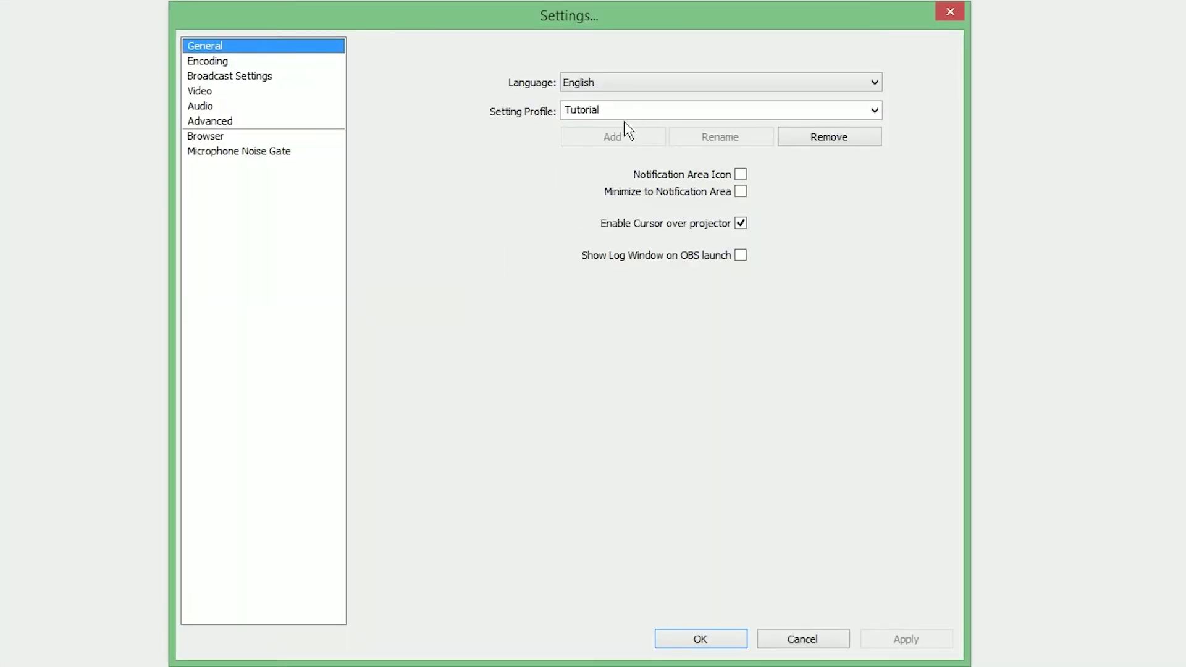
{"action": "double_click", "coordinate": [593, 115]}
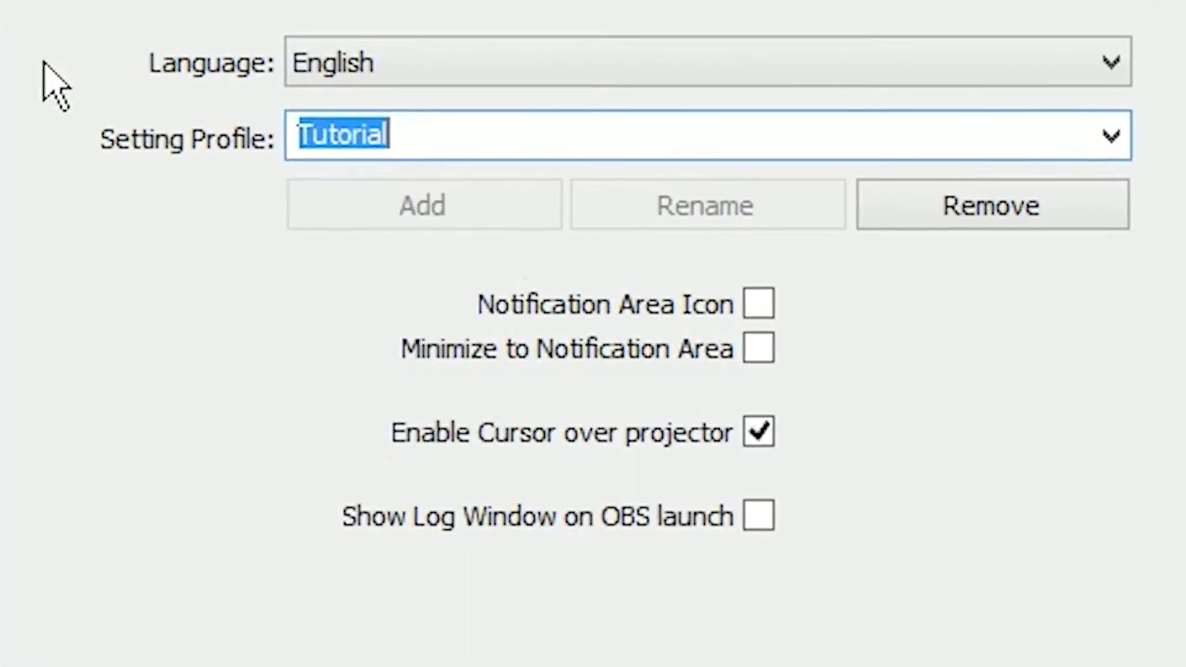
{"action": "type", "text": "HerpD"}
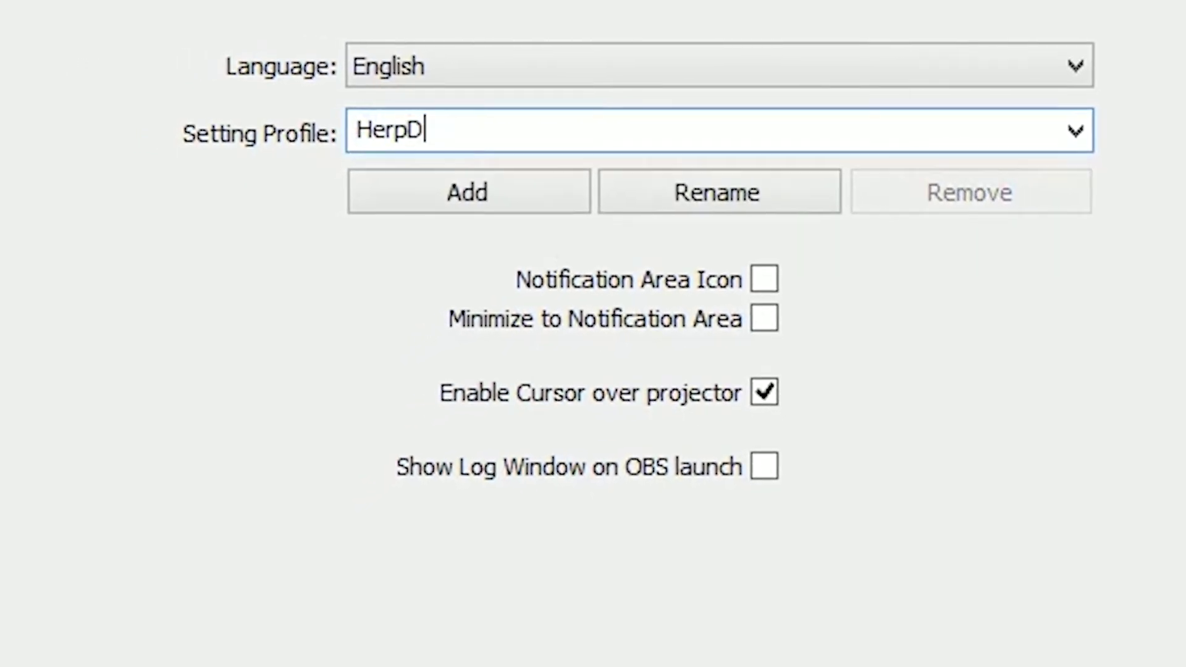
{"action": "type", "text": "erp"}
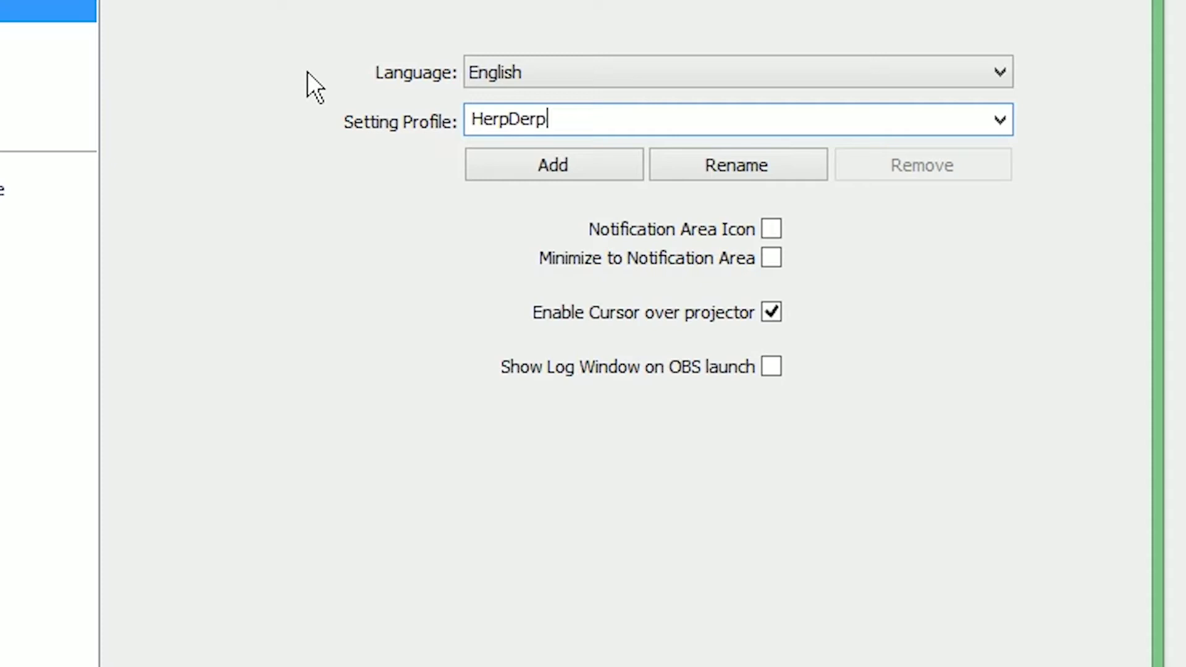
{"action": "left_click", "coordinate": [612, 148]}
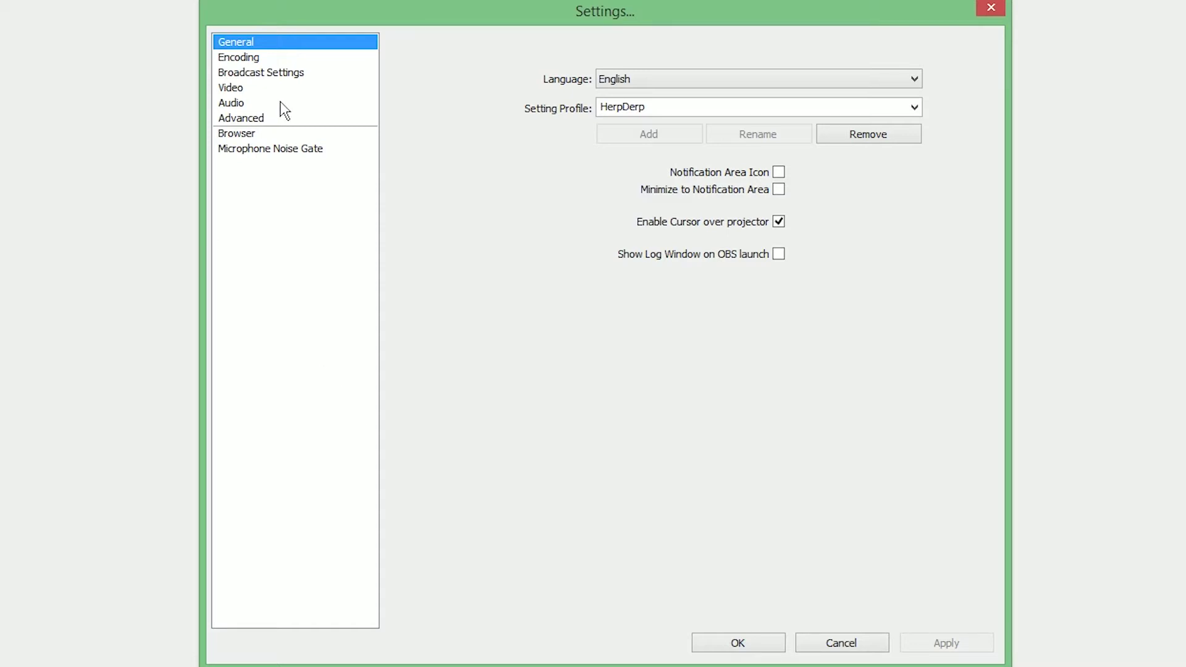
In Broadcast Settings, keep Live Stream mode and pick Twitch / Justin.tv on US East: New York, NY
{"action": "left_click", "coordinate": [266, 72]}
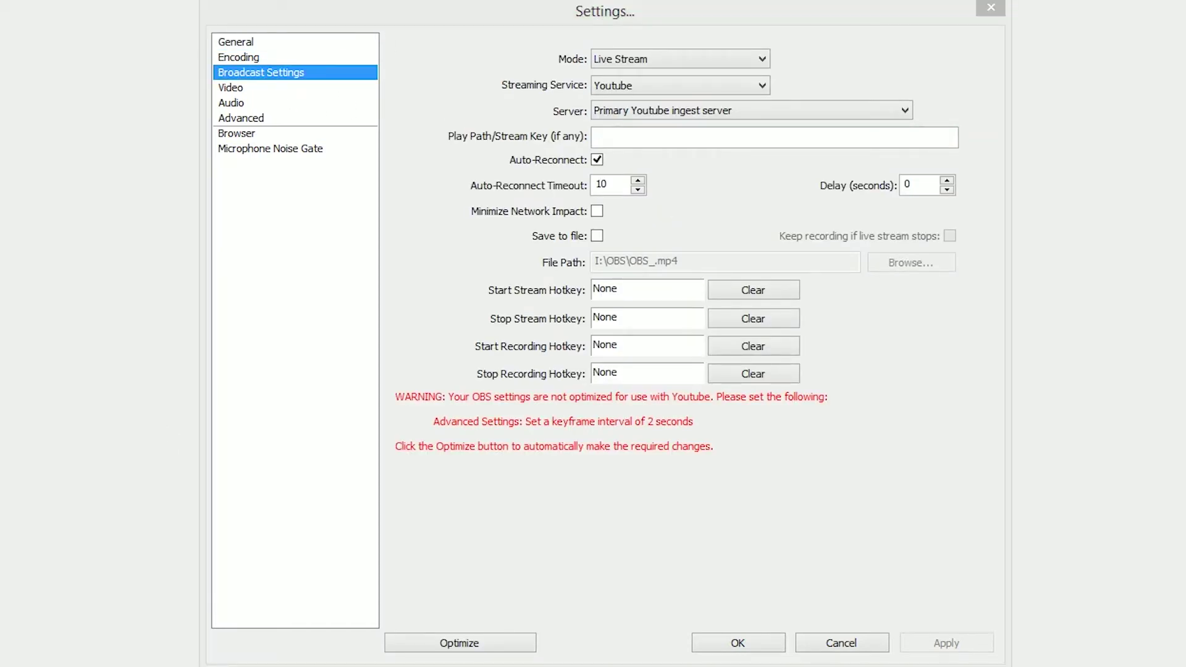
{"action": "left_click", "coordinate": [443, 343]}
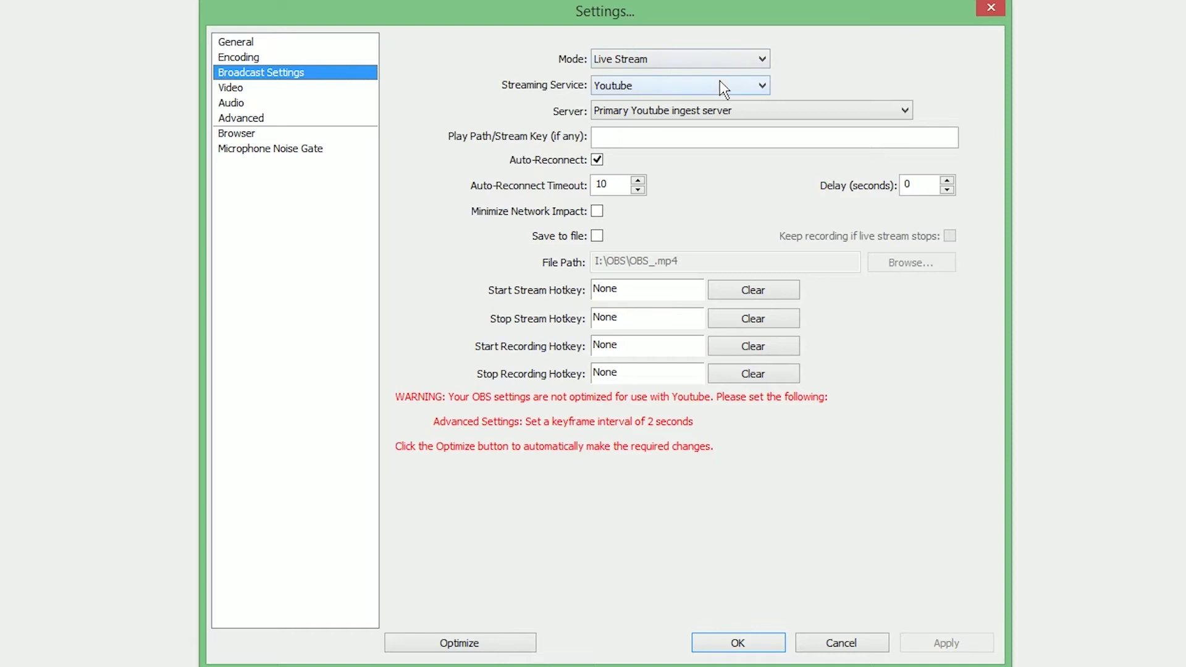
{"action": "left_click", "coordinate": [678, 55]}
{"action": "left_click", "coordinate": [678, 54]}
{"action": "left_click", "coordinate": [656, 86]}
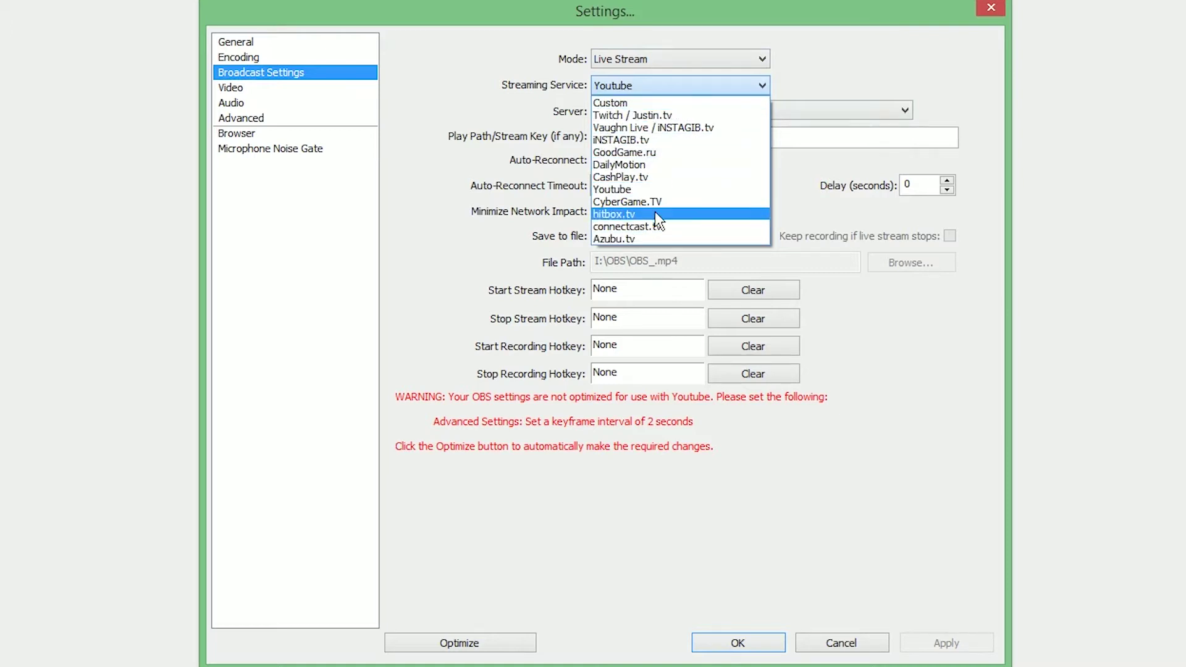
{"action": "left_click", "coordinate": [654, 116]}
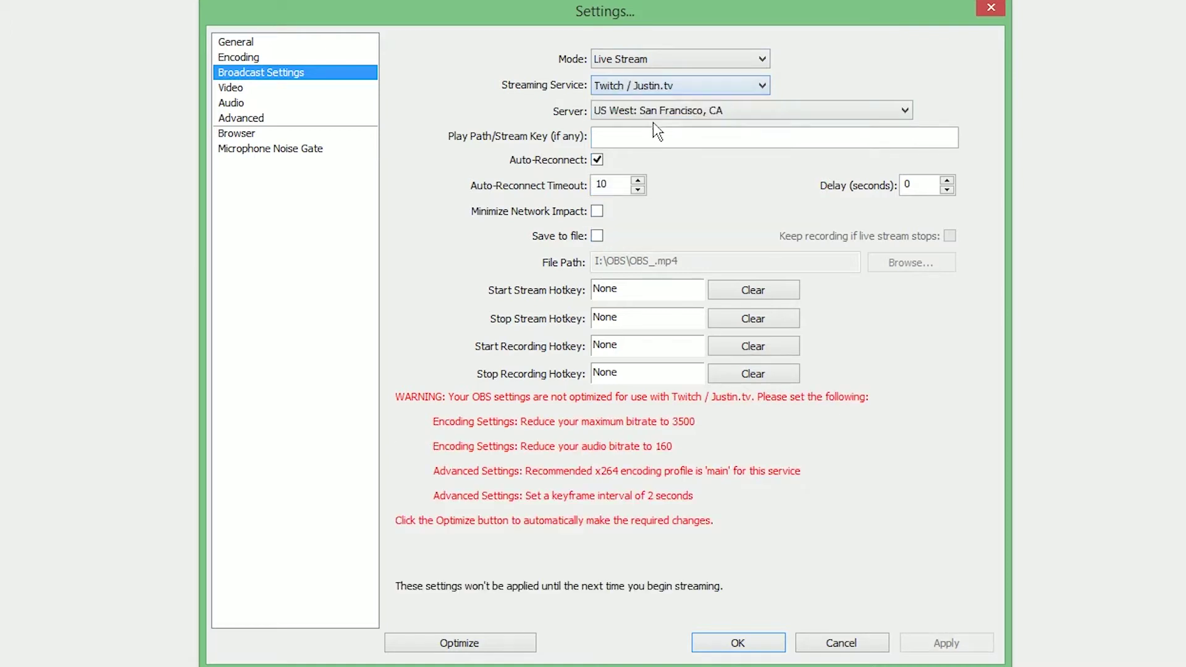
{"action": "left_click", "coordinate": [638, 111]}
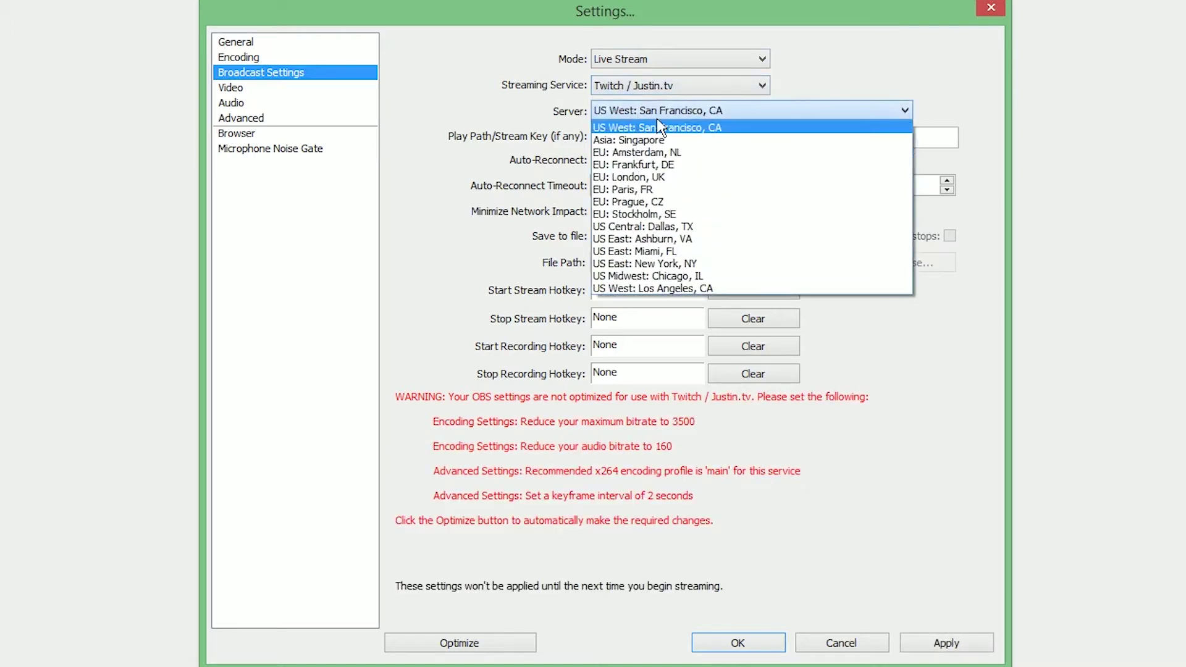
{"action": "left_click", "coordinate": [695, 265]}
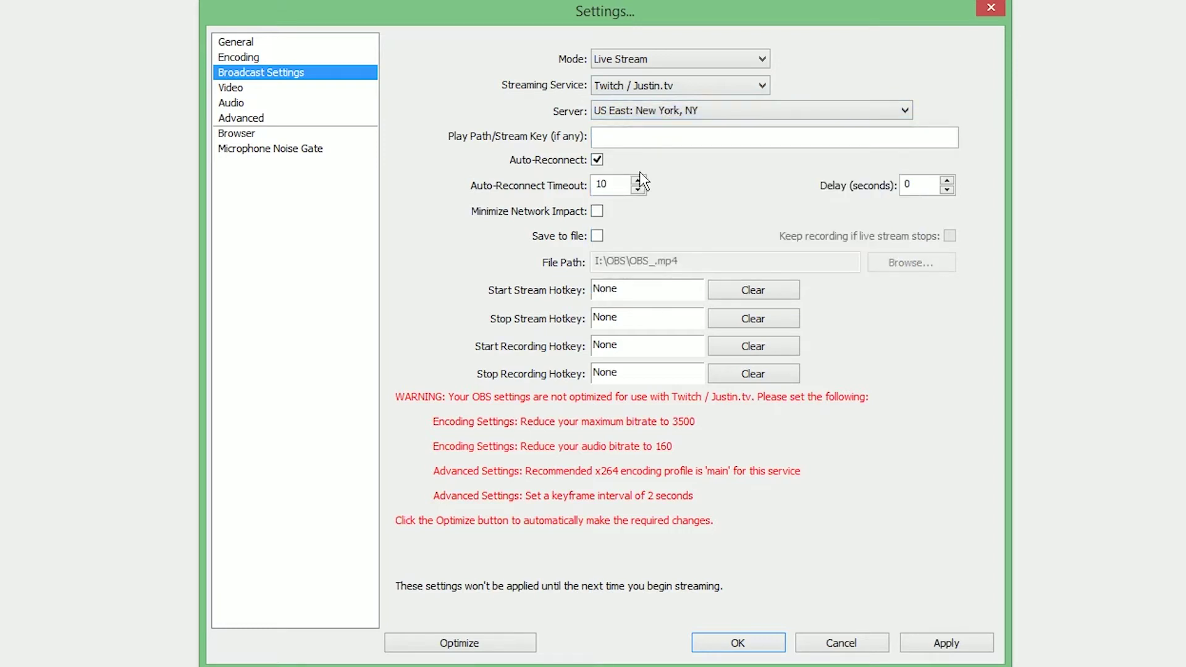
{"action": "left_click", "coordinate": [643, 138]}
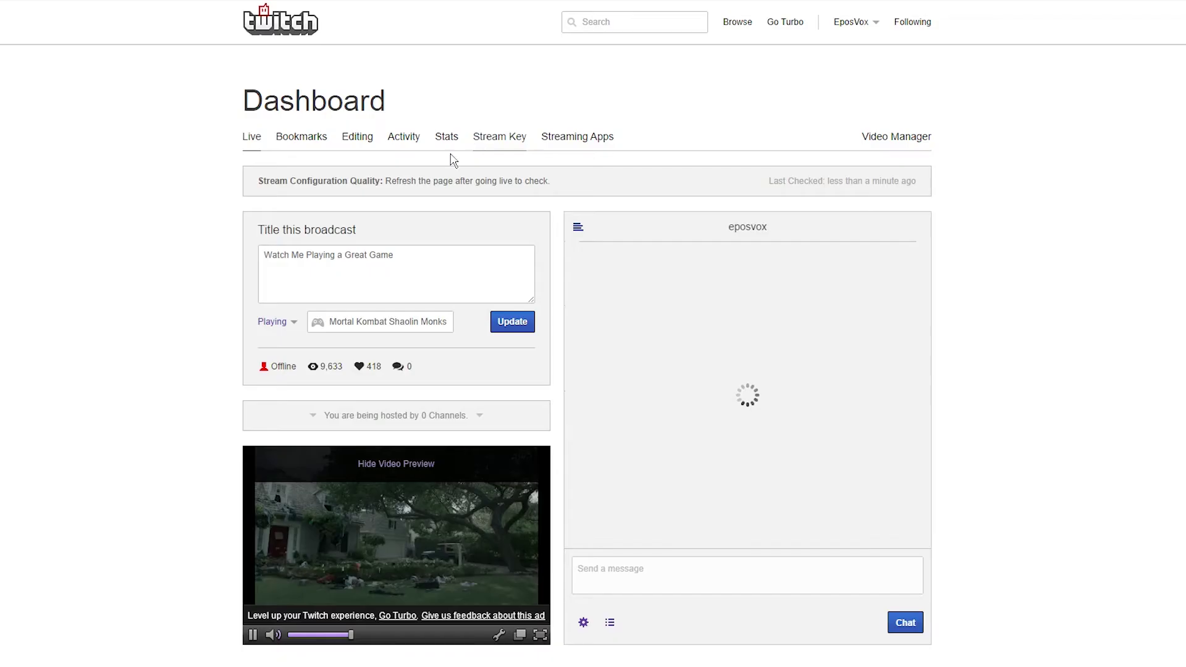
Open the Stream Key page on the Twitch Dashboard
{"action": "left_click", "coordinate": [515, 143]}
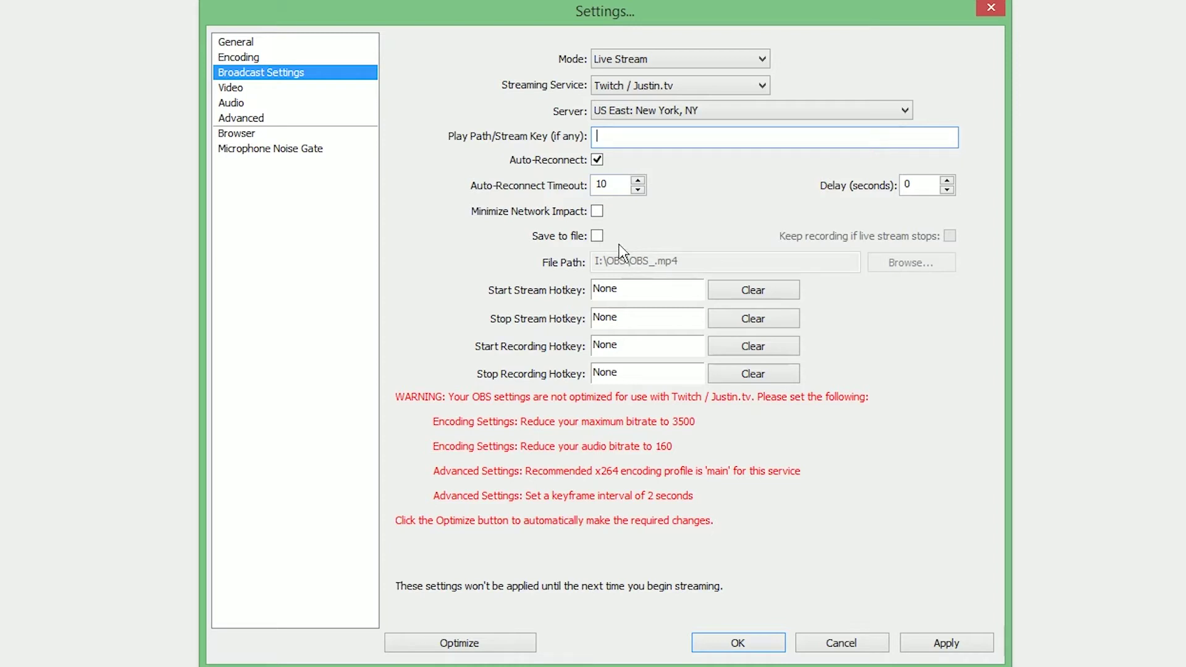
Switch the service to YouTube, choose the 1500–4000 Kbps (720p) bitrate, and focus Stream Name
{"action": "left_click", "coordinate": [653, 82]}
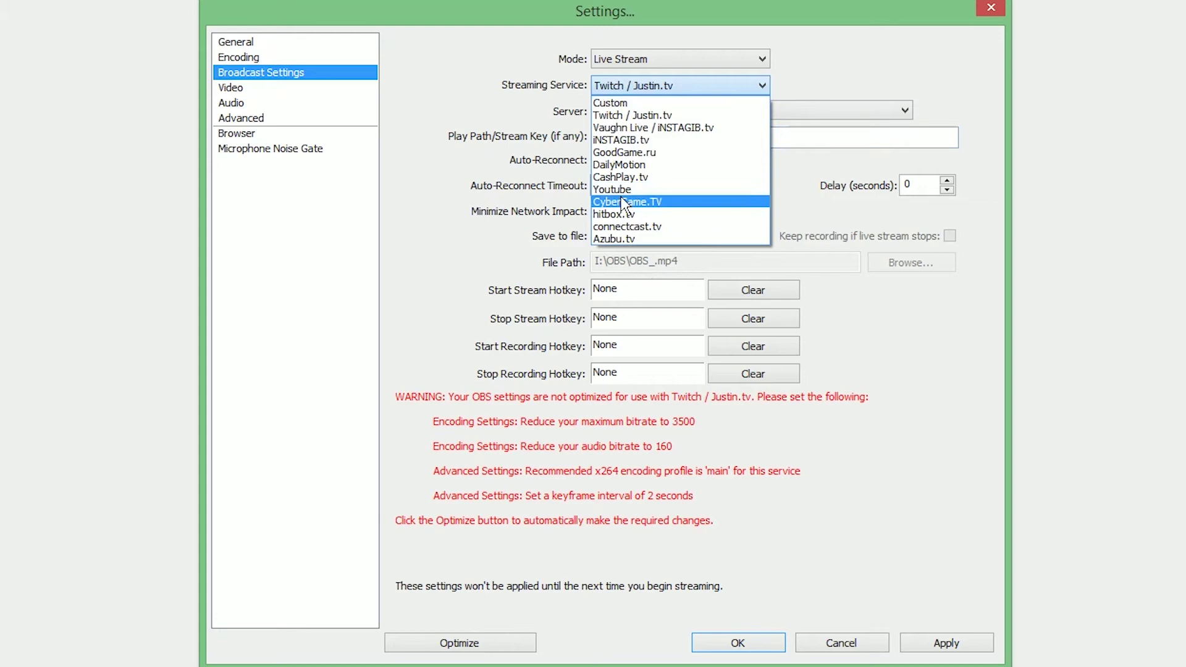
{"action": "left_click", "coordinate": [620, 189]}
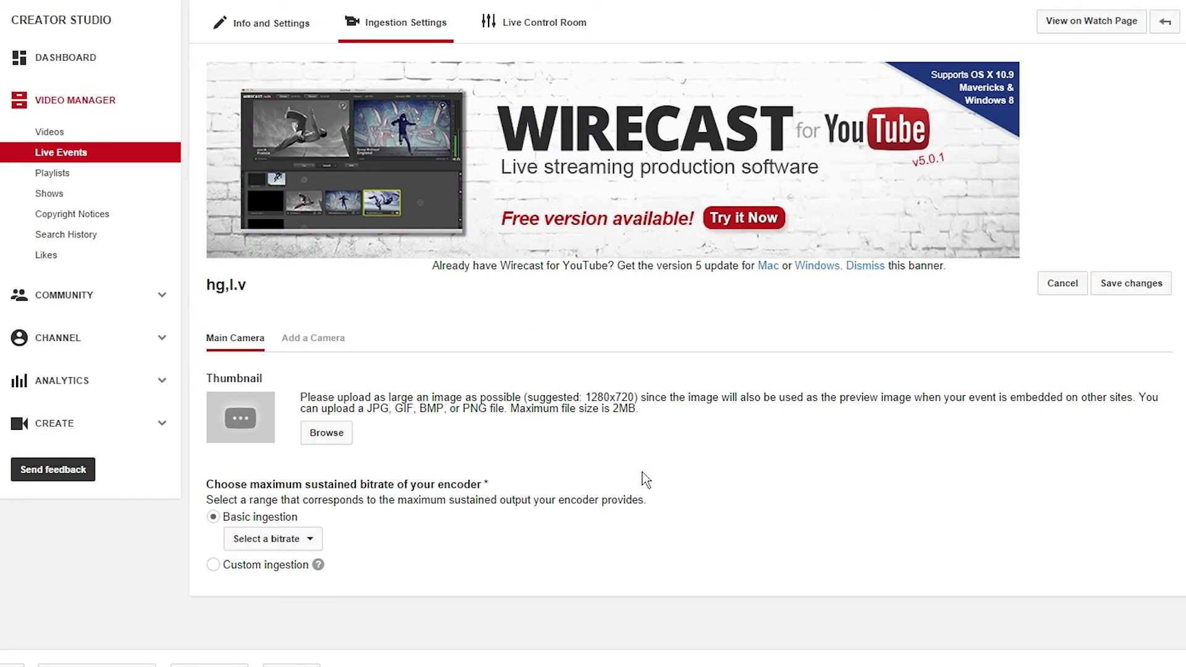
{"action": "left_click", "coordinate": [294, 542]}
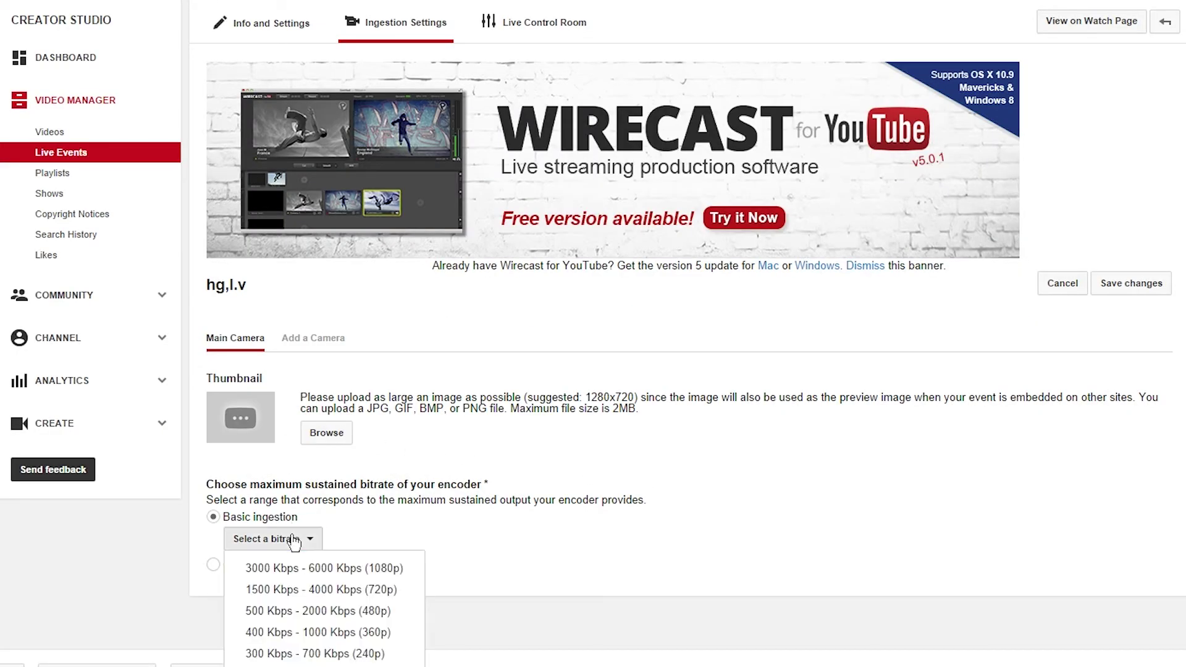
{"action": "left_click", "coordinate": [299, 589]}
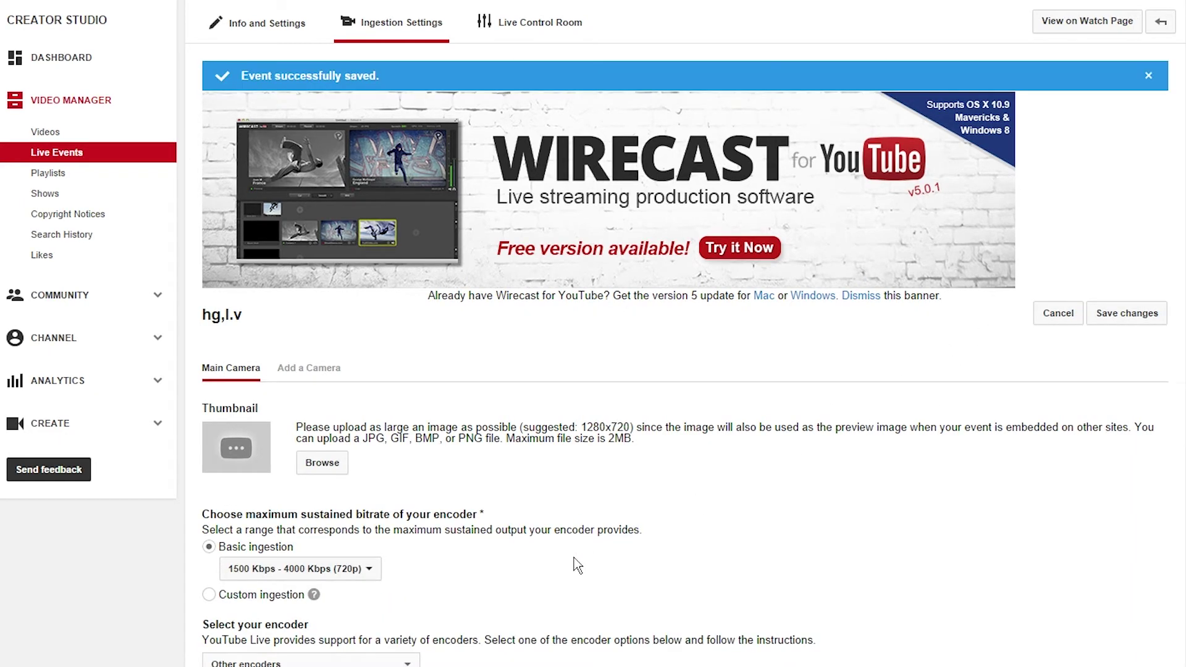
{"action": "scroll", "coordinate": [577, 565], "scroll_direction": "down", "scroll_amount": 7}
{"action": "left_click_drag", "start_coordinate": [441, 392], "coordinate": [230, 376]}
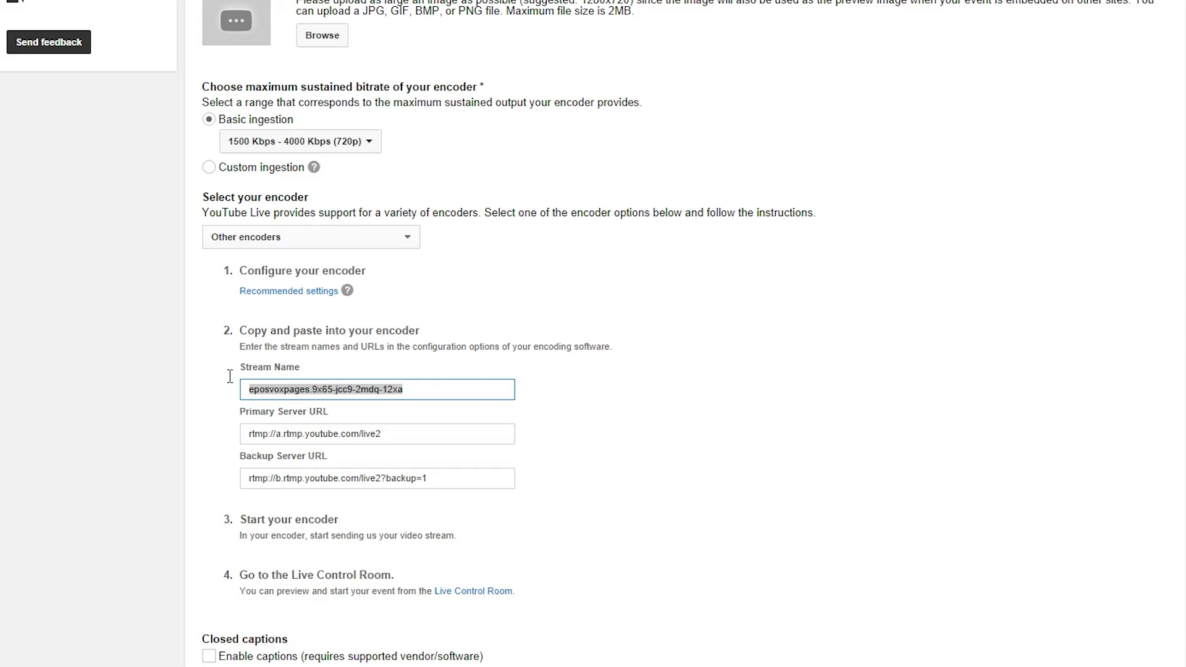
{"action": "left_click", "coordinate": [481, 389]}
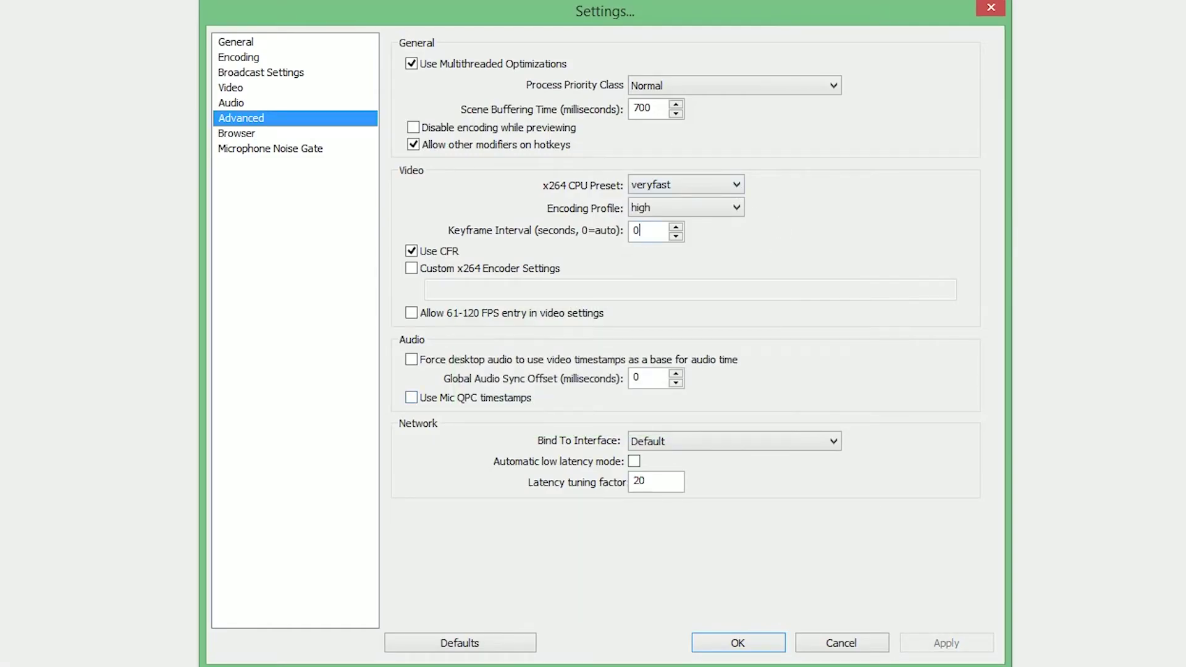
Leave Save to file off and apply the broadcast settings when moving to Encoding
{"action": "left_click_drag", "start_coordinate": [642, 230], "coordinate": [547, 232]}
{"action": "left_click", "coordinate": [261, 72]}
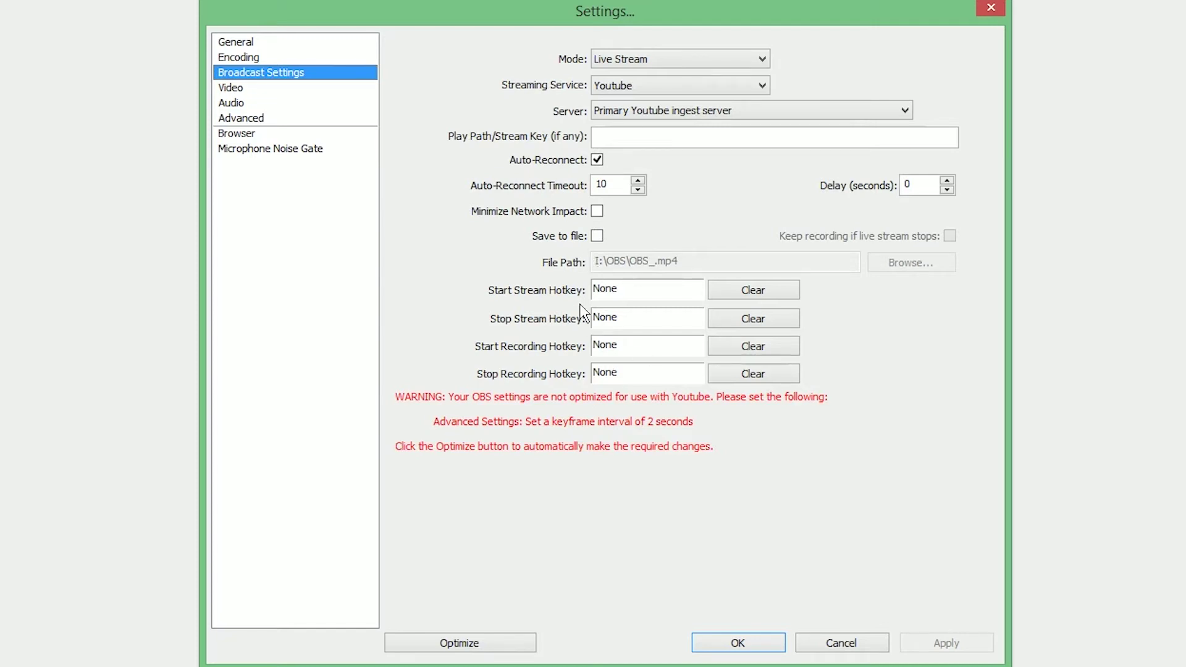
{"action": "left_click", "coordinate": [597, 235]}
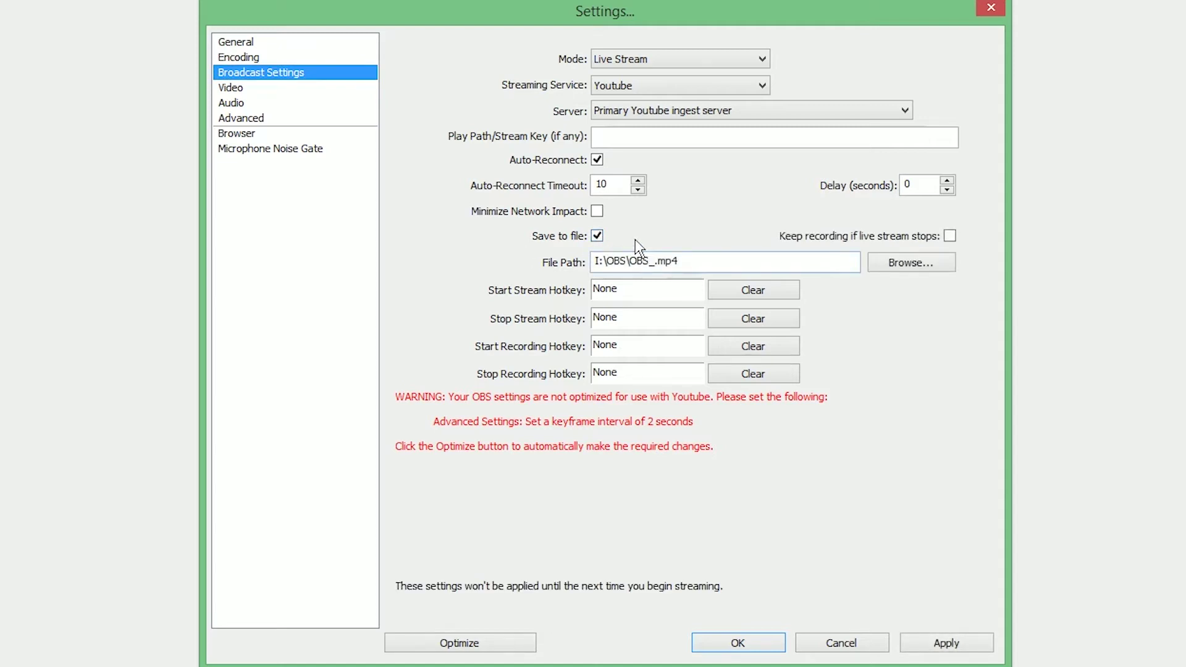
{"action": "left_click", "coordinate": [598, 236]}
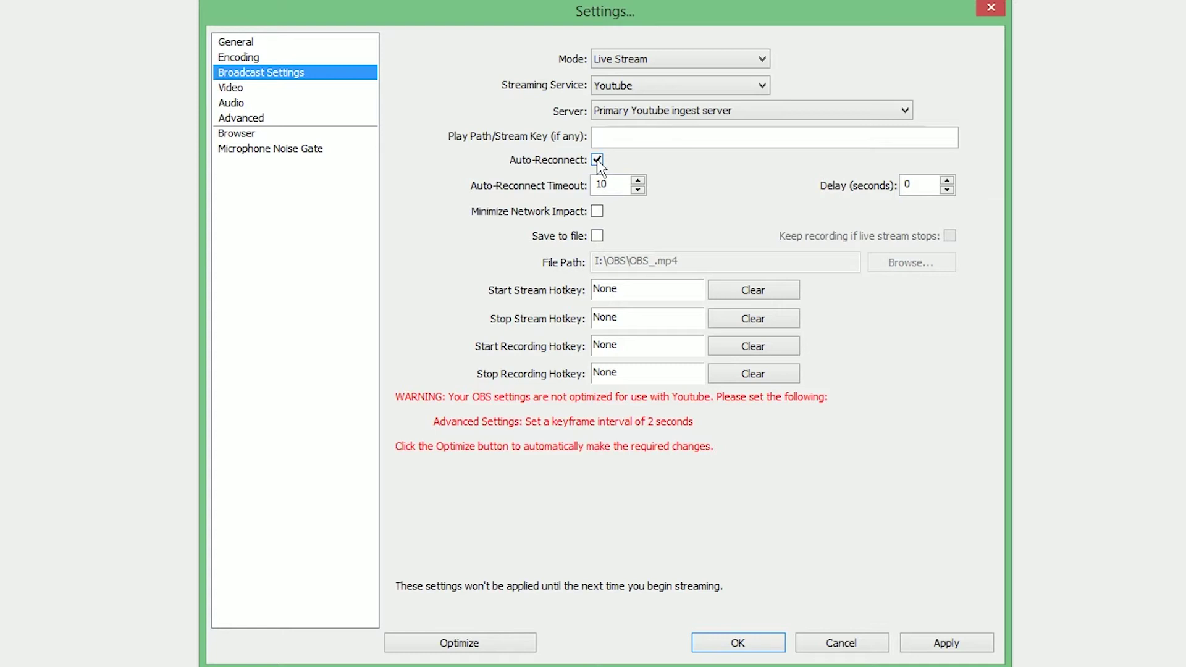
{"action": "left_click", "coordinate": [230, 57]}
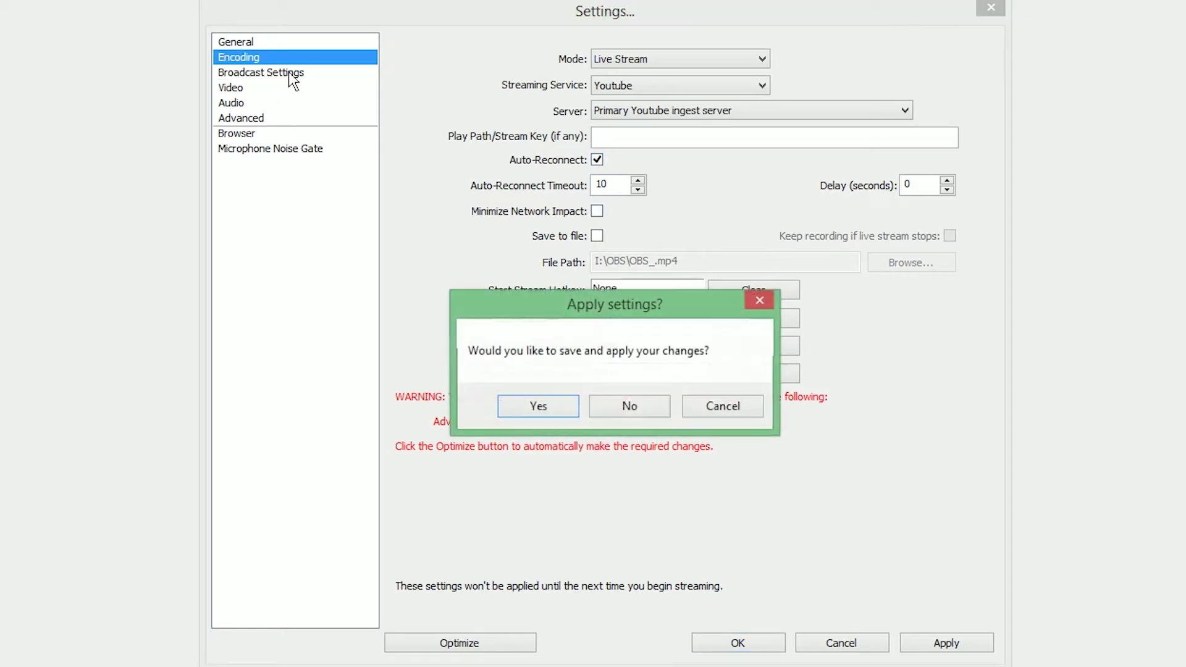
{"action": "left_click", "coordinate": [574, 407]}
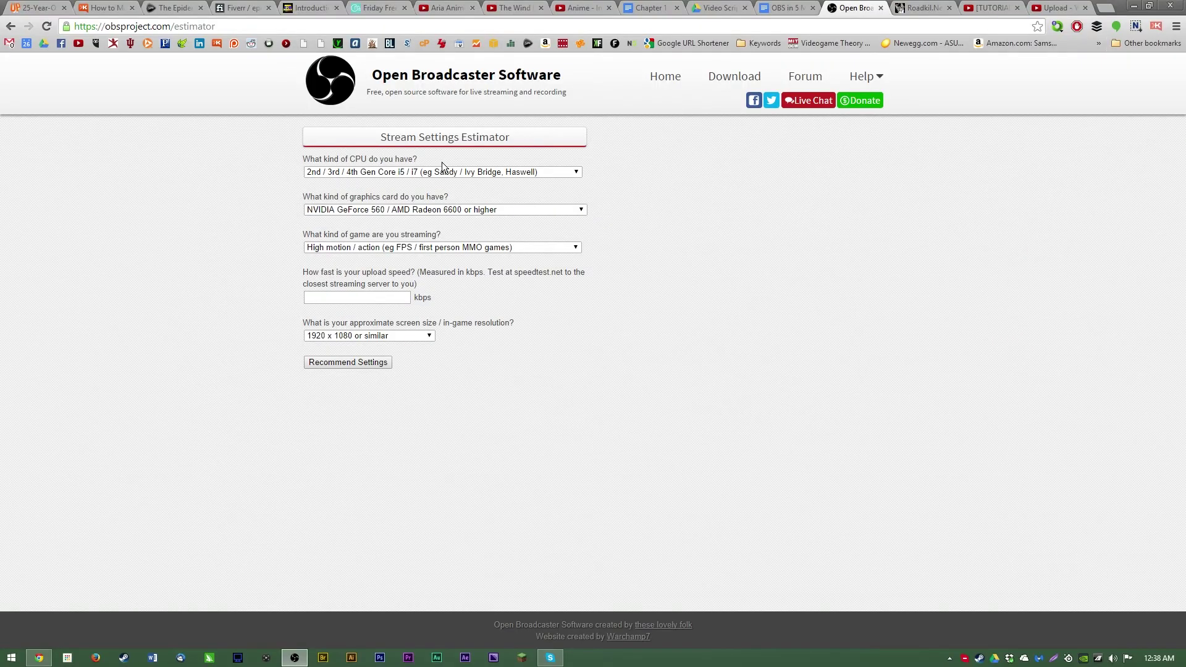
Answer the estimator with AMD FX Quad Core, NVIDIA GeForce 560, High motion and 30000 kbps upload
{"action": "left_click", "coordinate": [454, 173]}
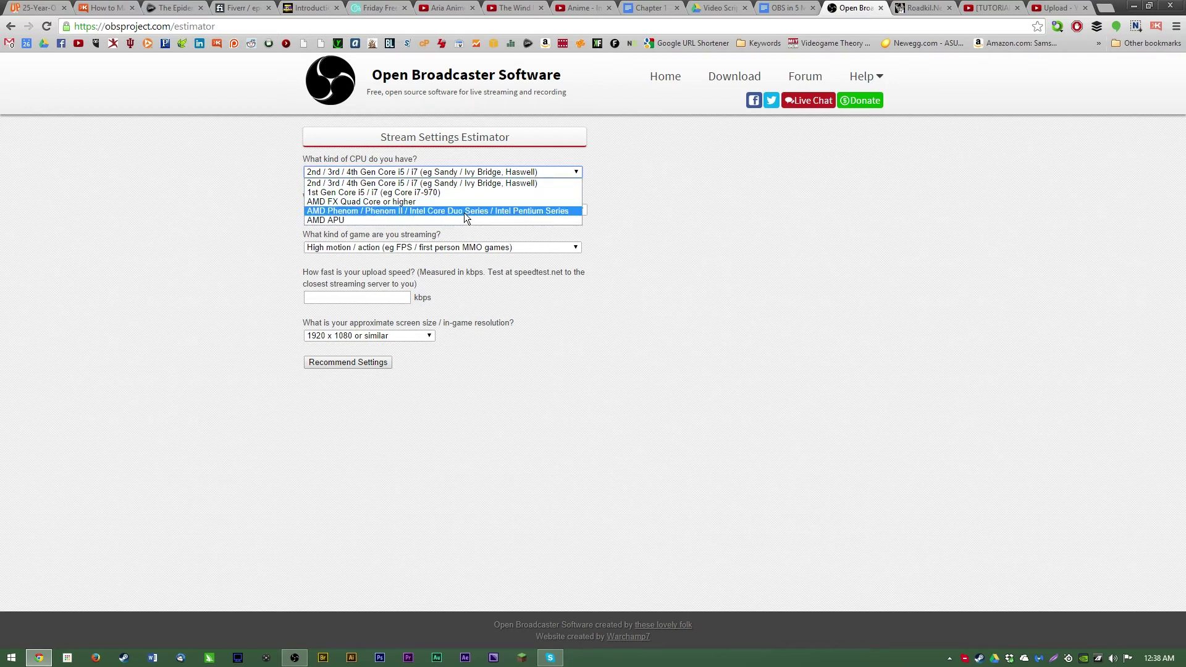
{"action": "left_click", "coordinate": [465, 201]}
{"action": "left_click", "coordinate": [420, 210]}
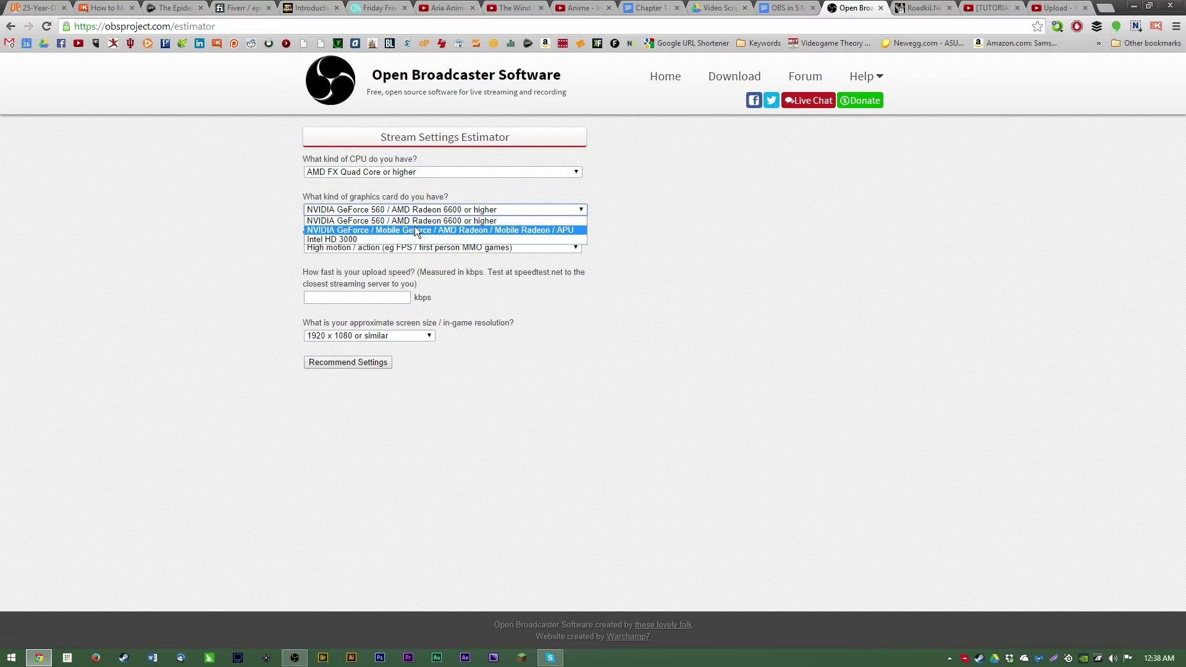
{"action": "left_click", "coordinate": [414, 219]}
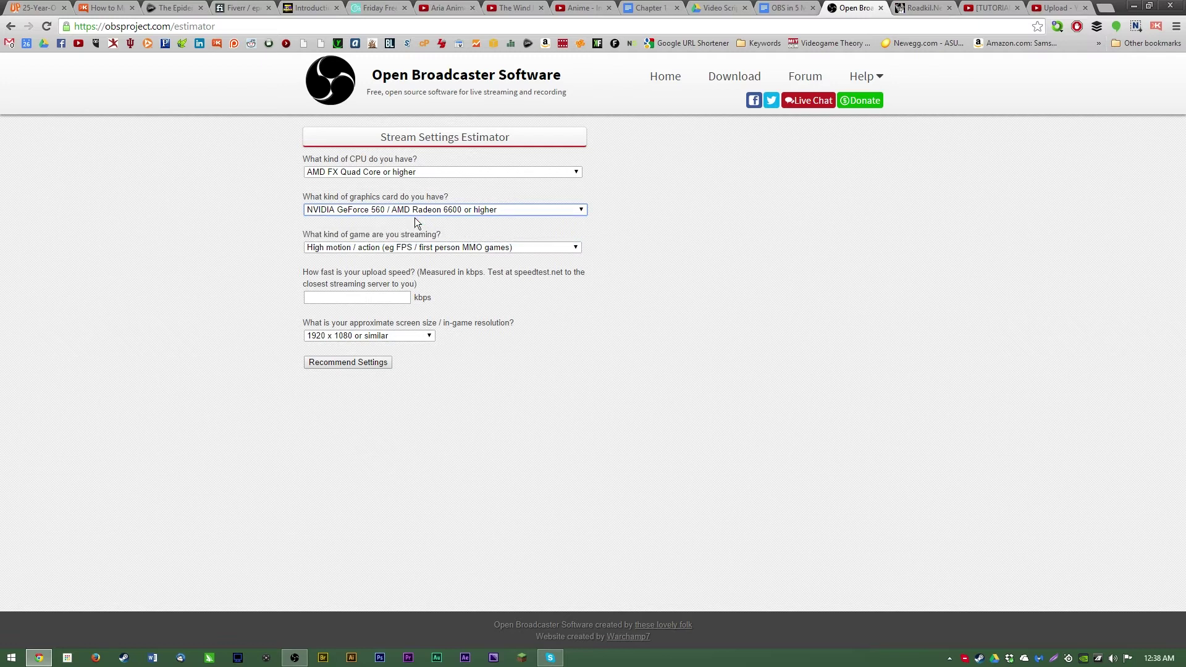
{"action": "left_click", "coordinate": [402, 247]}
{"action": "left_click", "coordinate": [401, 258]}
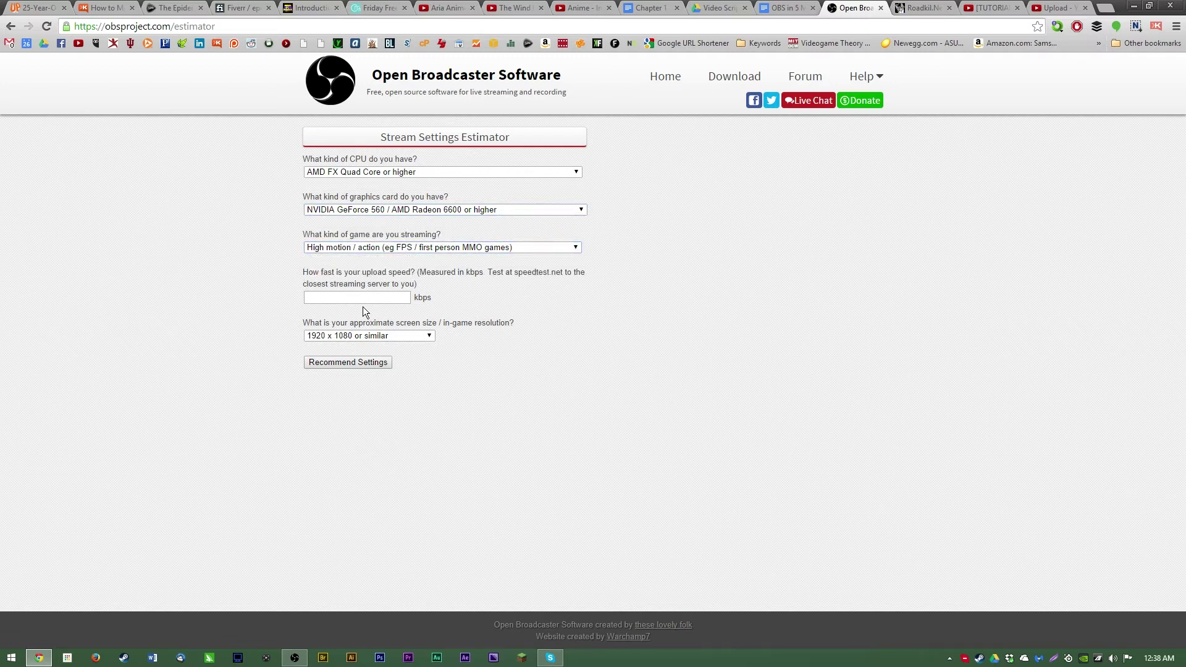
{"action": "left_click", "coordinate": [364, 297]}
{"action": "type", "text": "30000"}
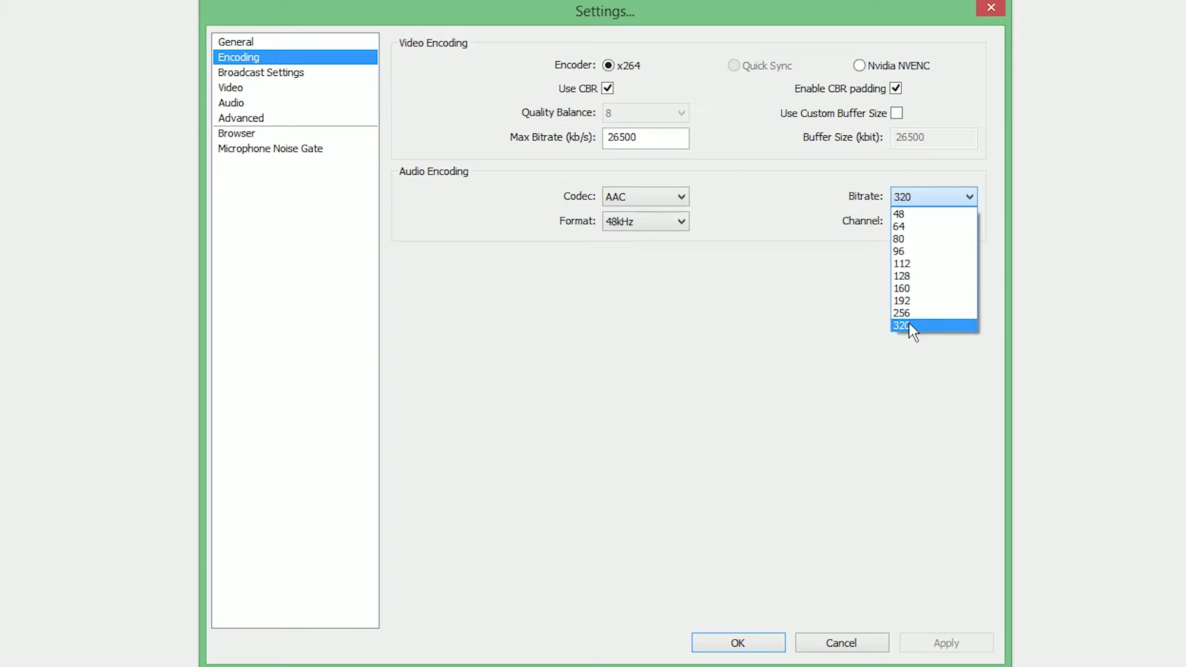
Keep the audio bitrate at 320 and select the 26500 Max Bitrate value
{"action": "left_click", "coordinate": [673, 374]}
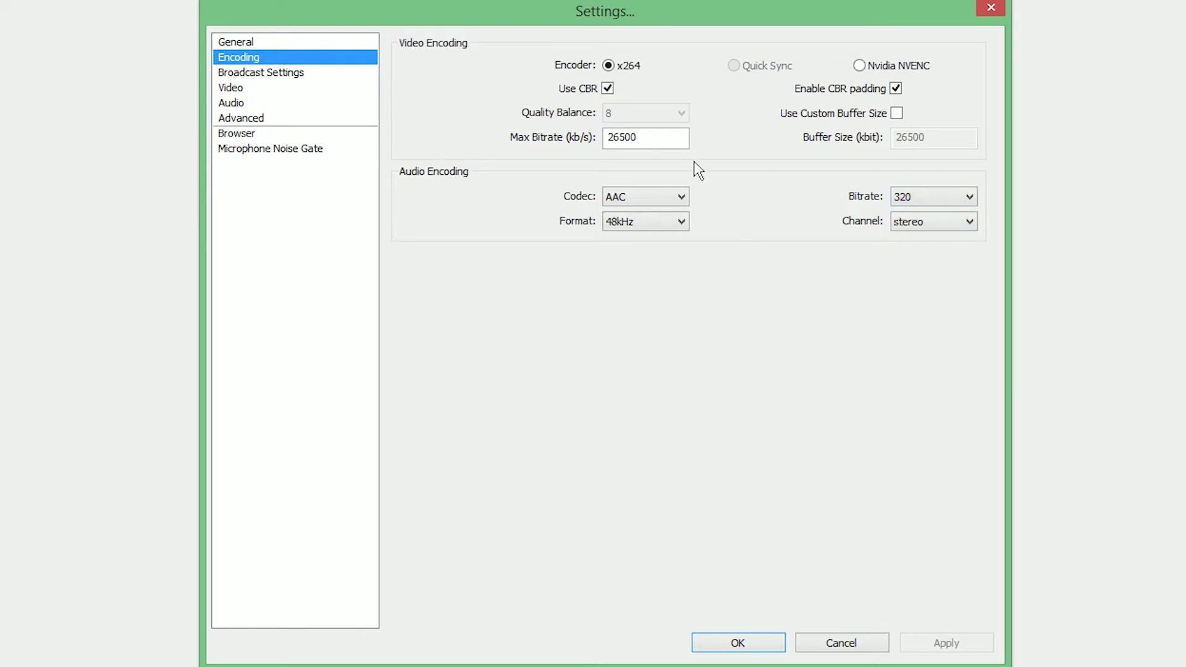
{"action": "double_click", "coordinate": [624, 137]}
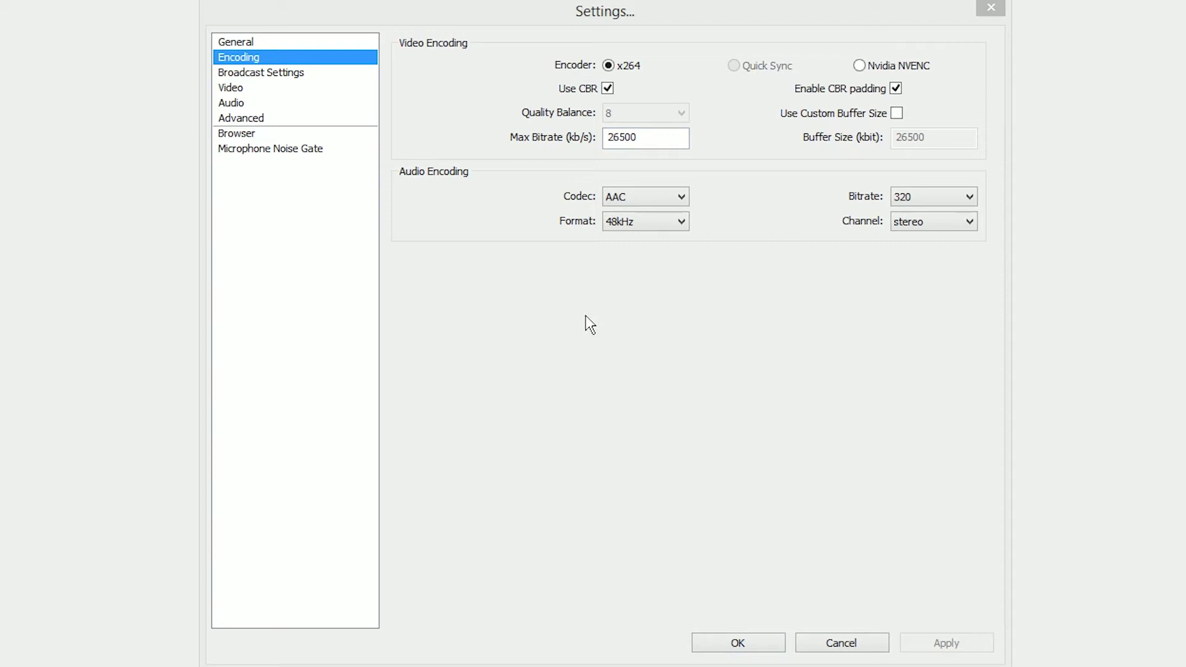
{"action": "left_click", "coordinate": [569, 124]}
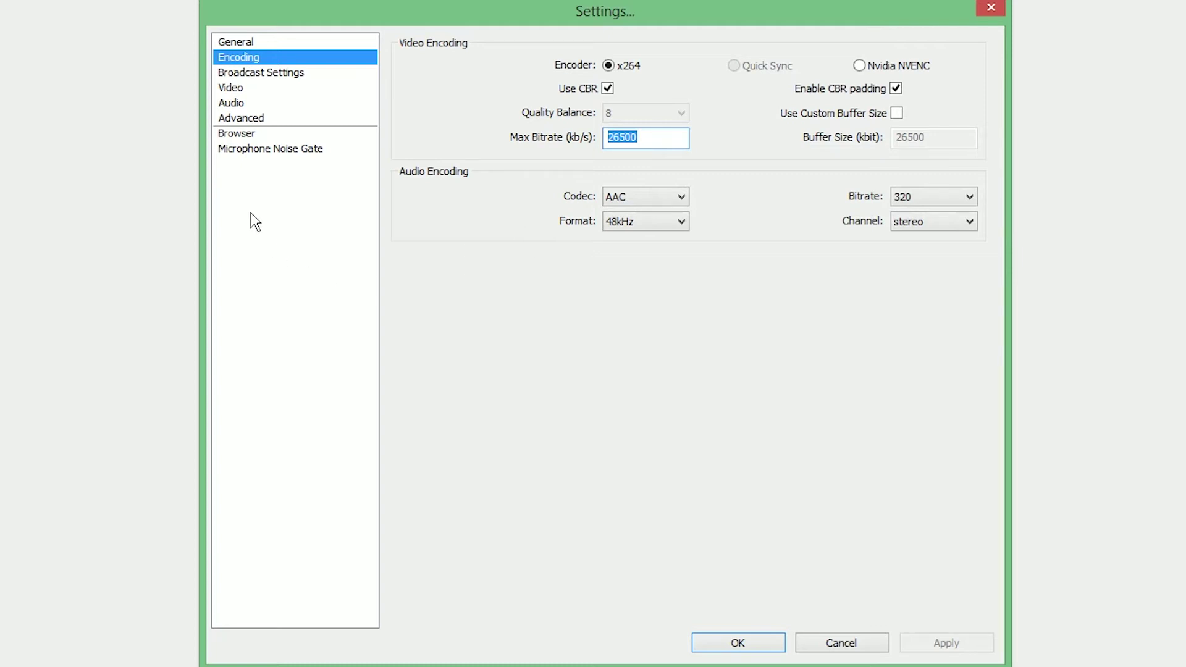
On the Video page, keep the NVIDIA GeForce GTX 660 as the video adapter
{"action": "left_click", "coordinate": [270, 99]}
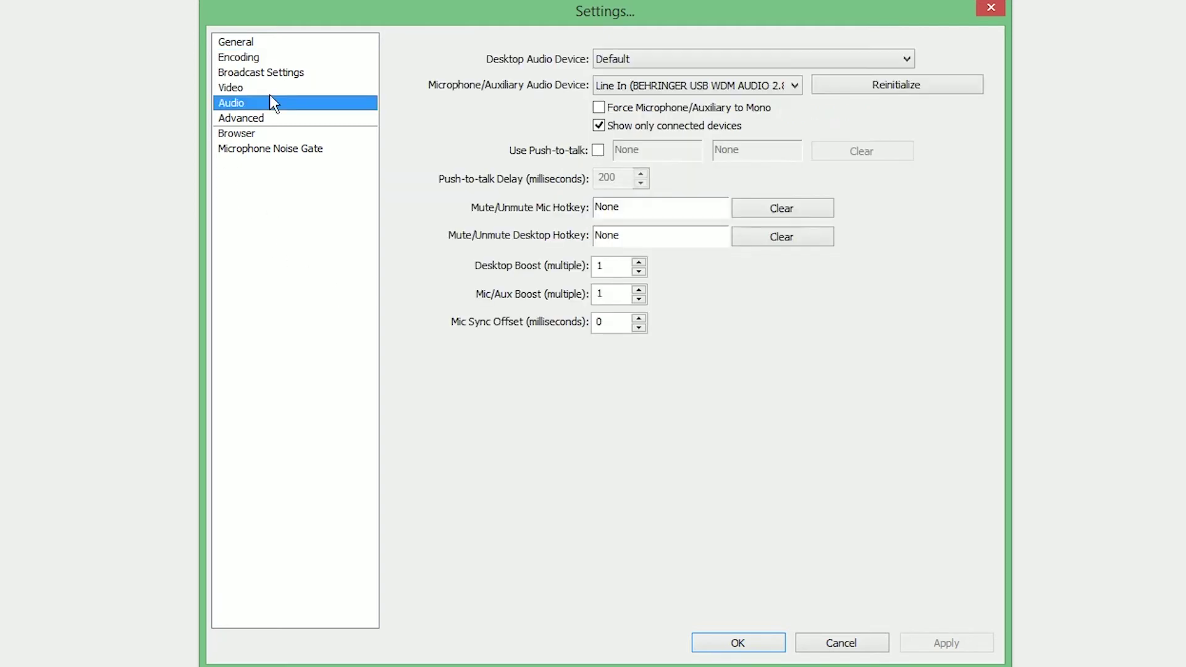
{"action": "left_click", "coordinate": [270, 91]}
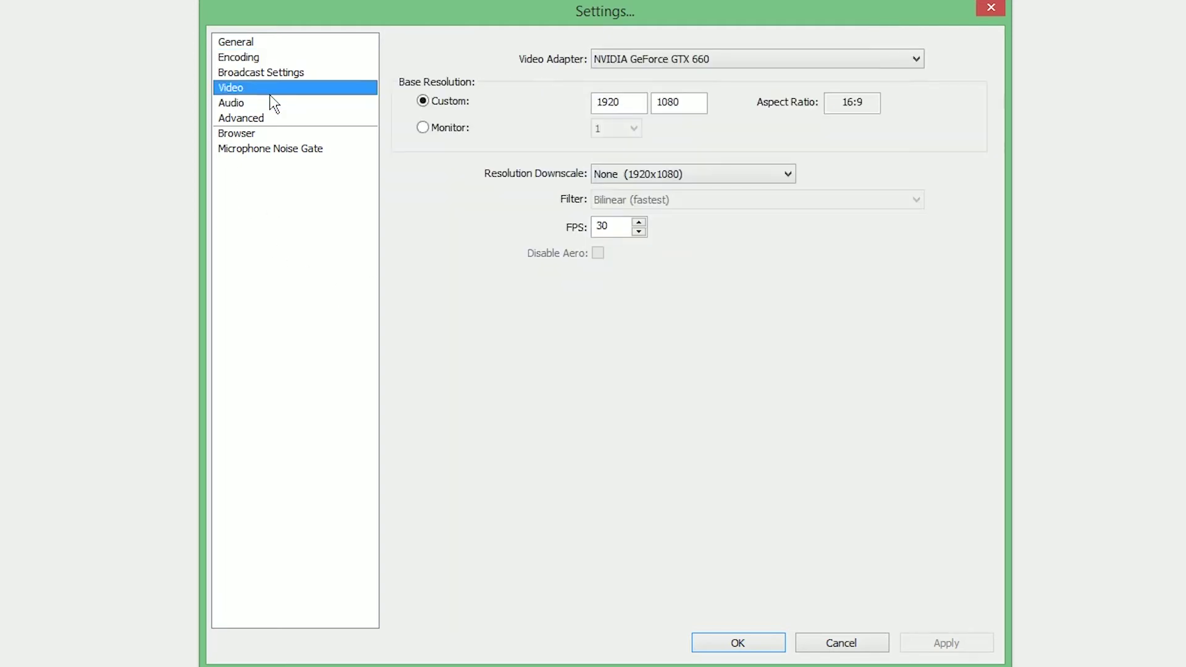
{"action": "left_click", "coordinate": [635, 61]}
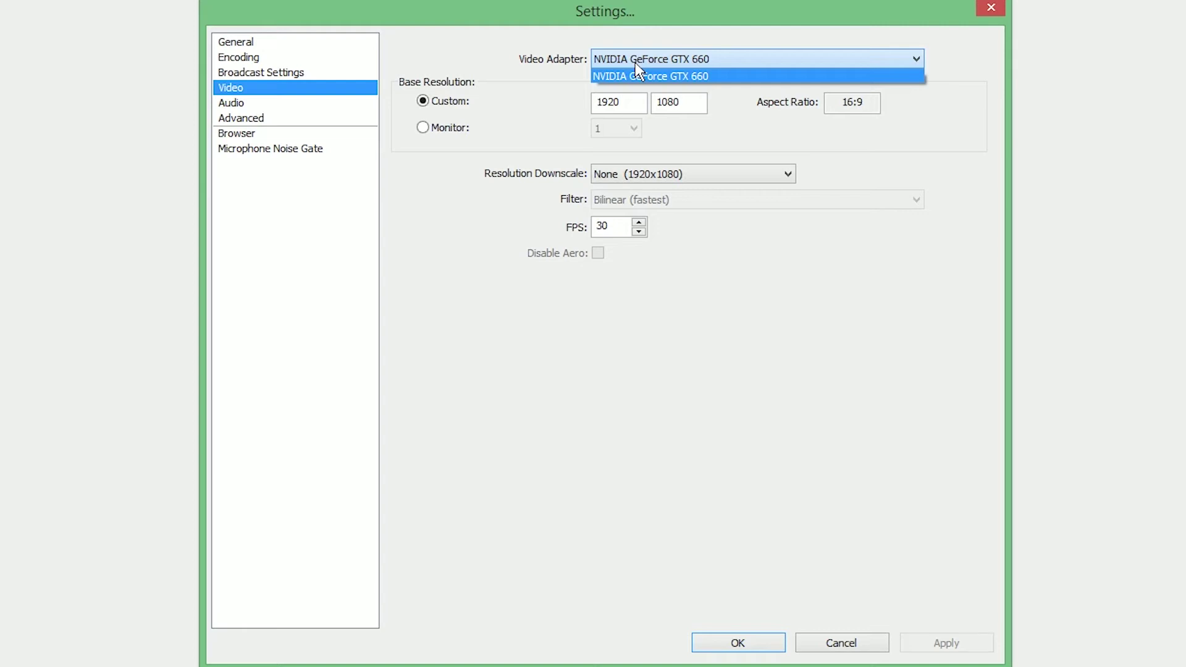
{"action": "left_click", "coordinate": [535, 320]}
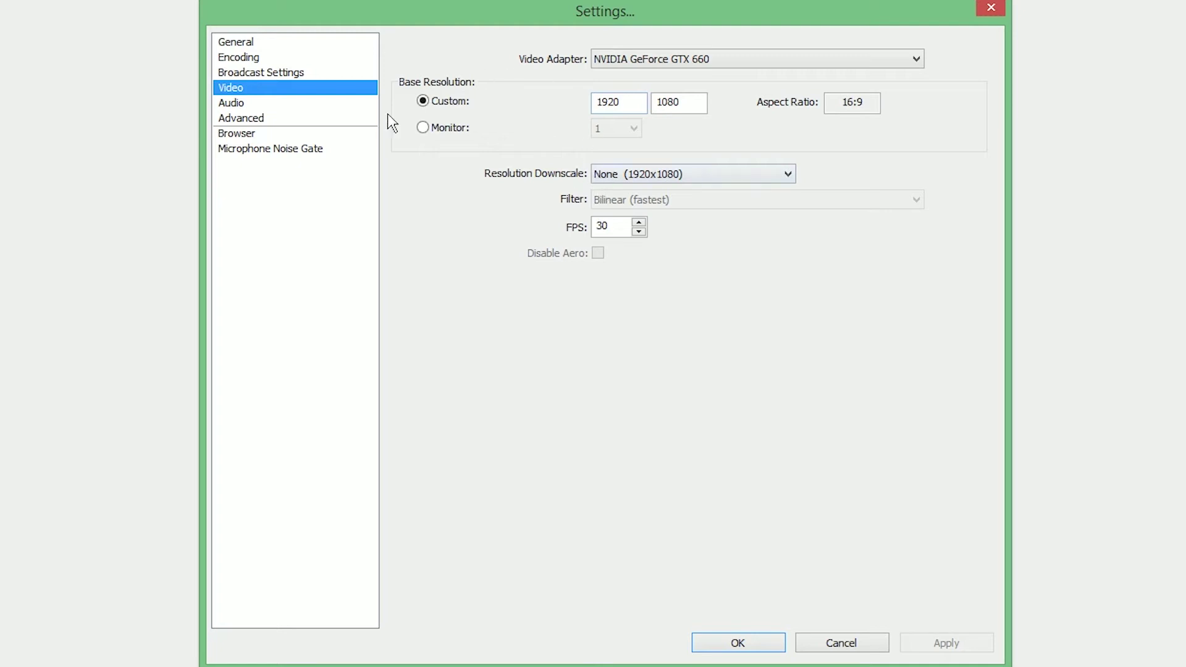
Base resolution on the monitor, downscale 1.50 to 1280x720, and apply the video settings
{"action": "left_click", "coordinate": [456, 128]}
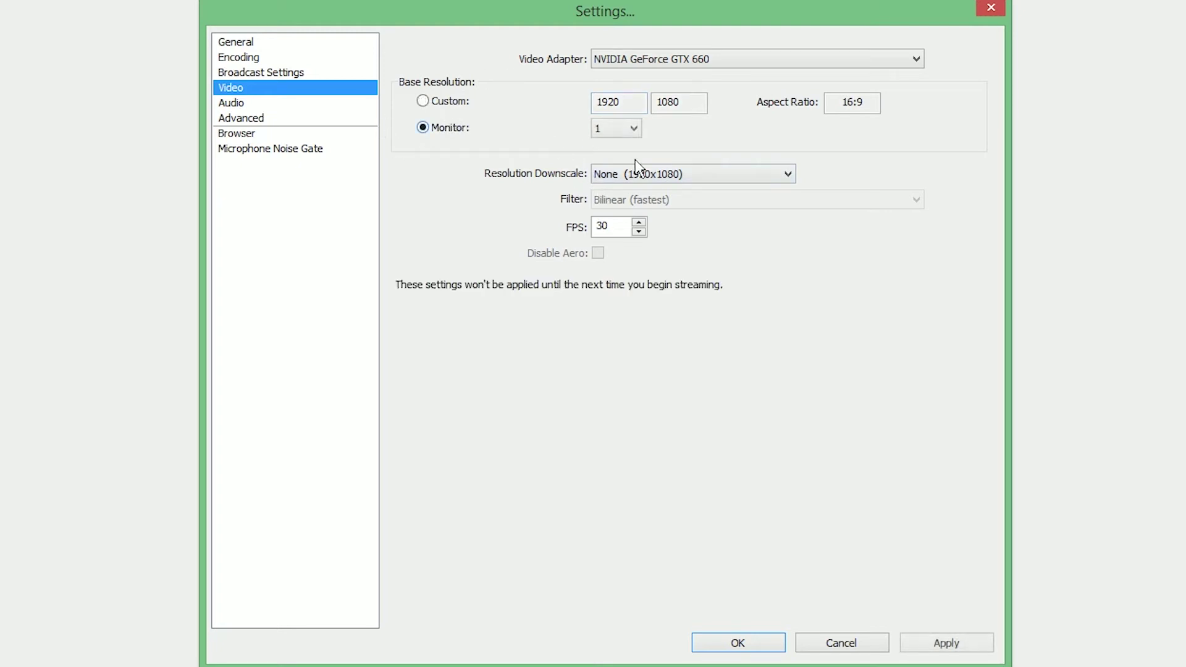
{"action": "left_click", "coordinate": [662, 168]}
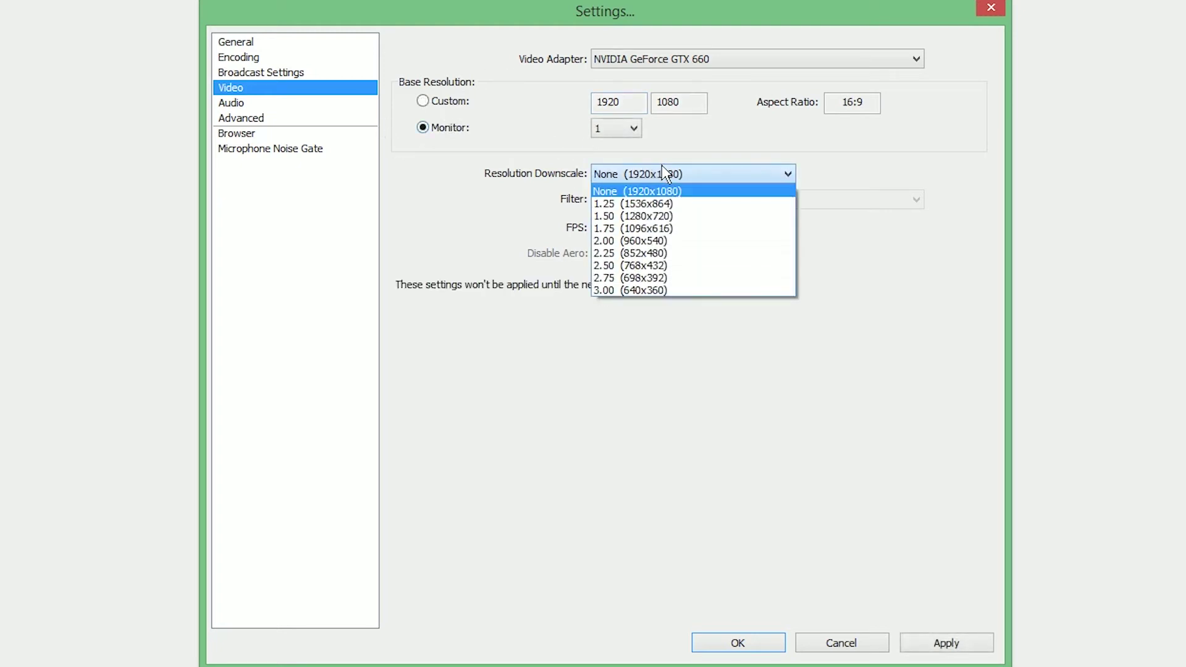
{"action": "left_click", "coordinate": [677, 216]}
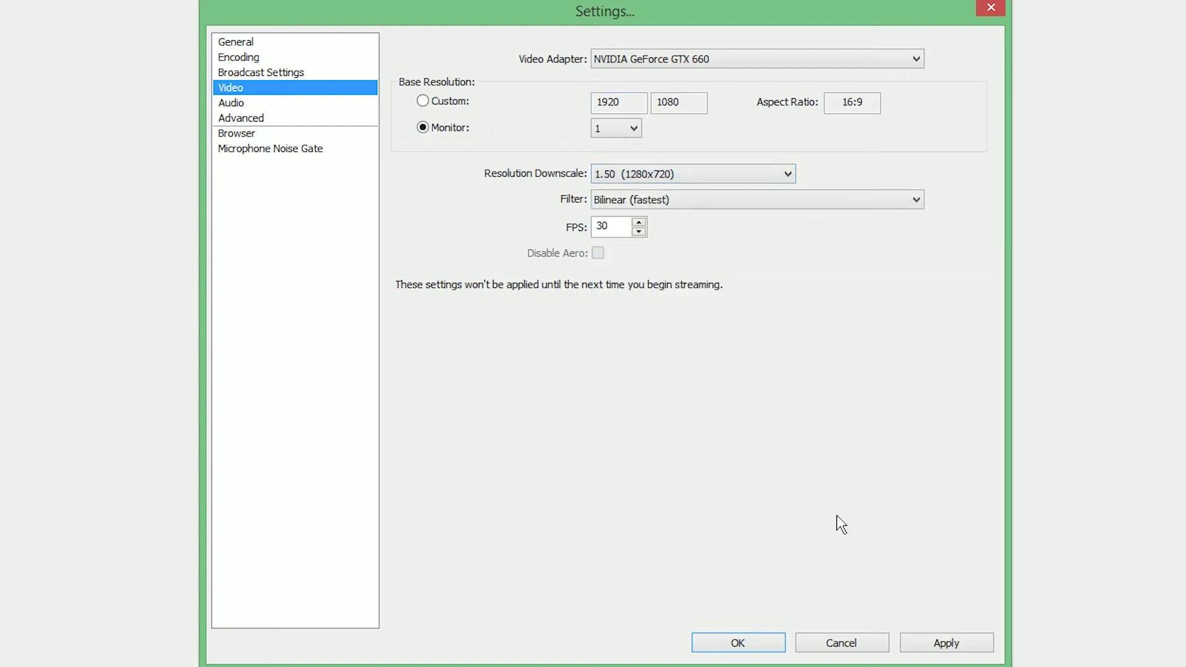
{"action": "left_click", "coordinate": [903, 637]}
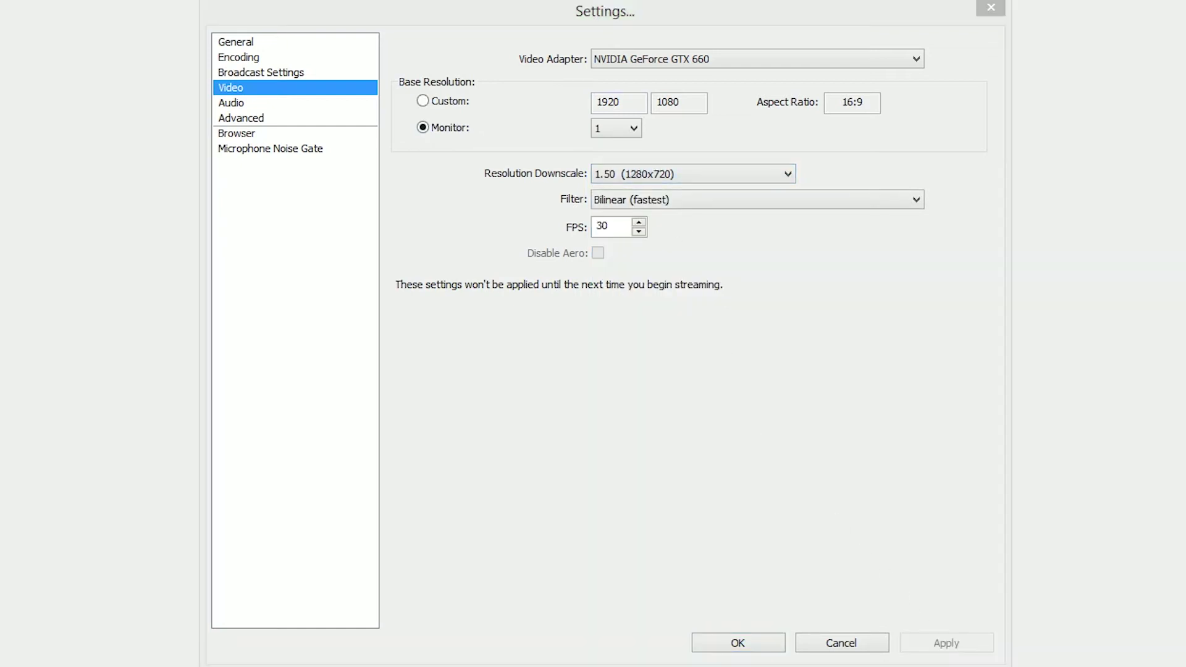
{"action": "left_click", "coordinate": [576, 548]}
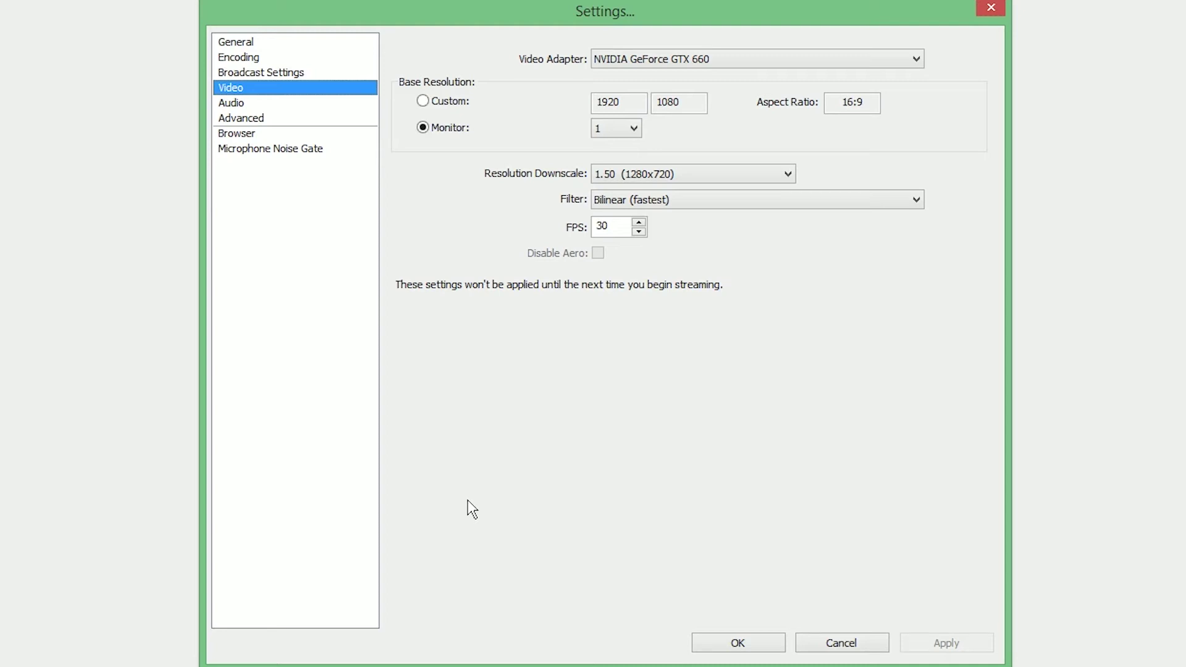
Keep Default desktop audio and Line In microphone, review Mic/Aux boost, then close Settings with OK
{"action": "left_click", "coordinate": [229, 103]}
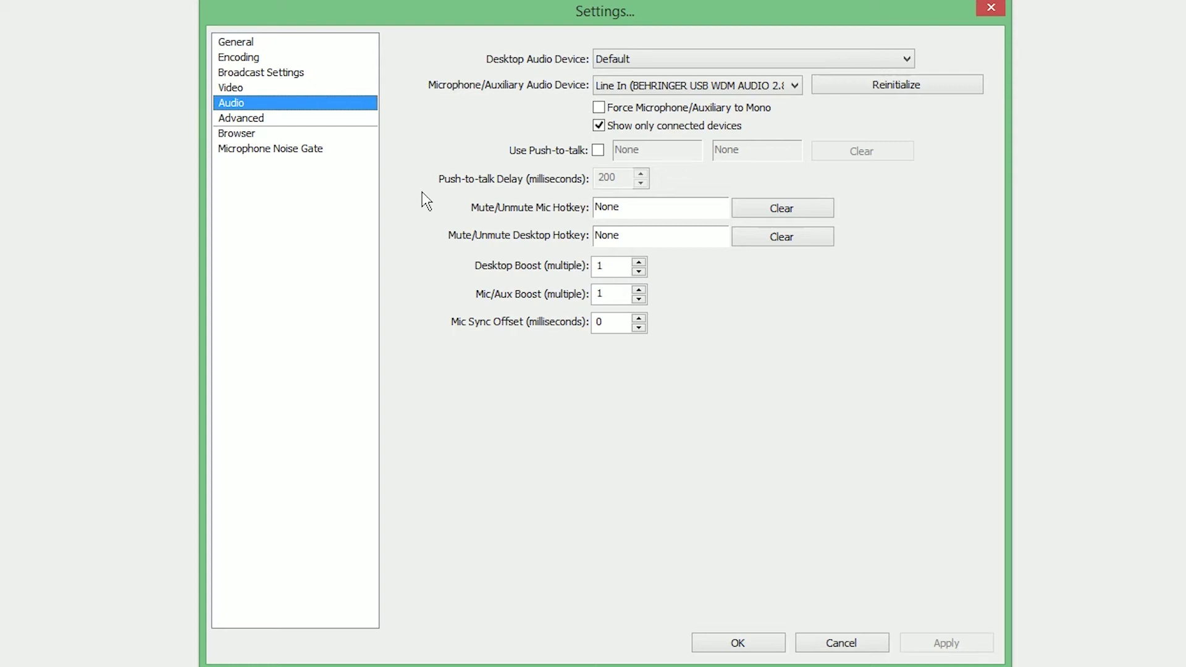
{"action": "left_click", "coordinate": [805, 51]}
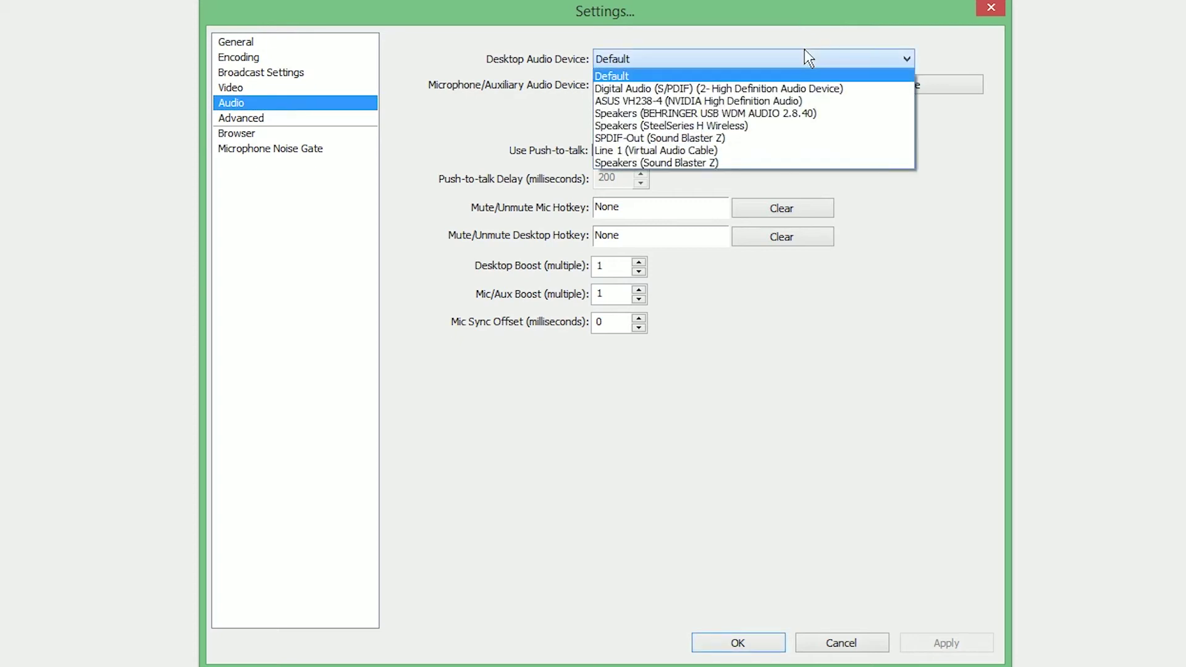
{"action": "left_click", "coordinate": [776, 329]}
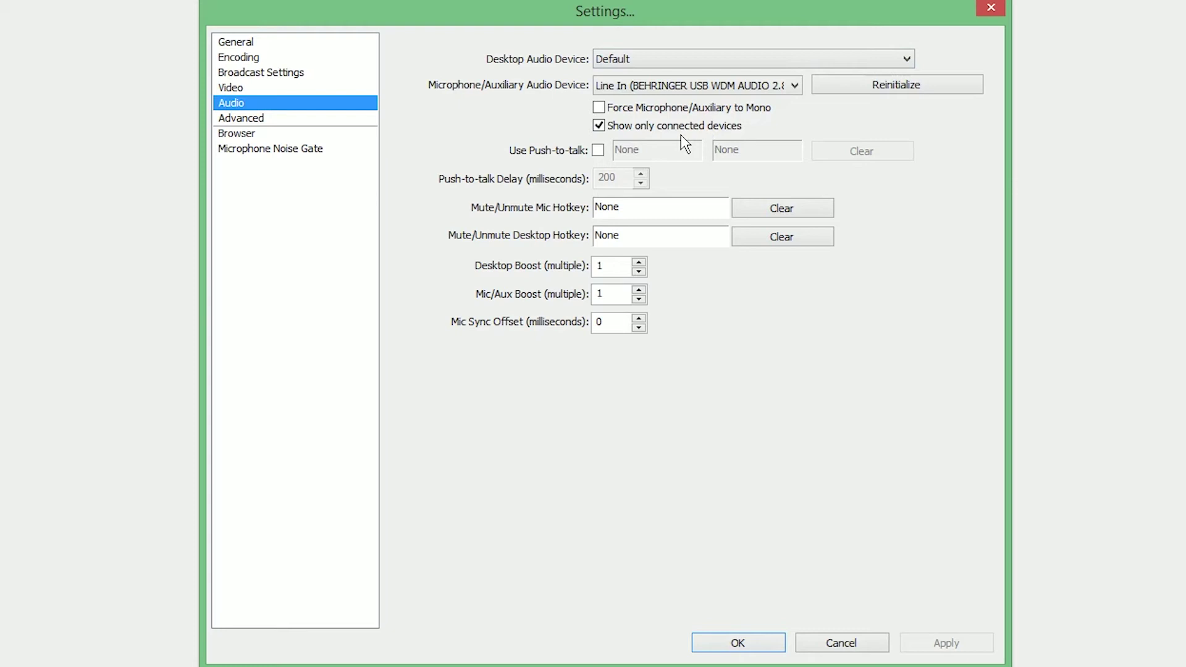
{"action": "left_click", "coordinate": [790, 85]}
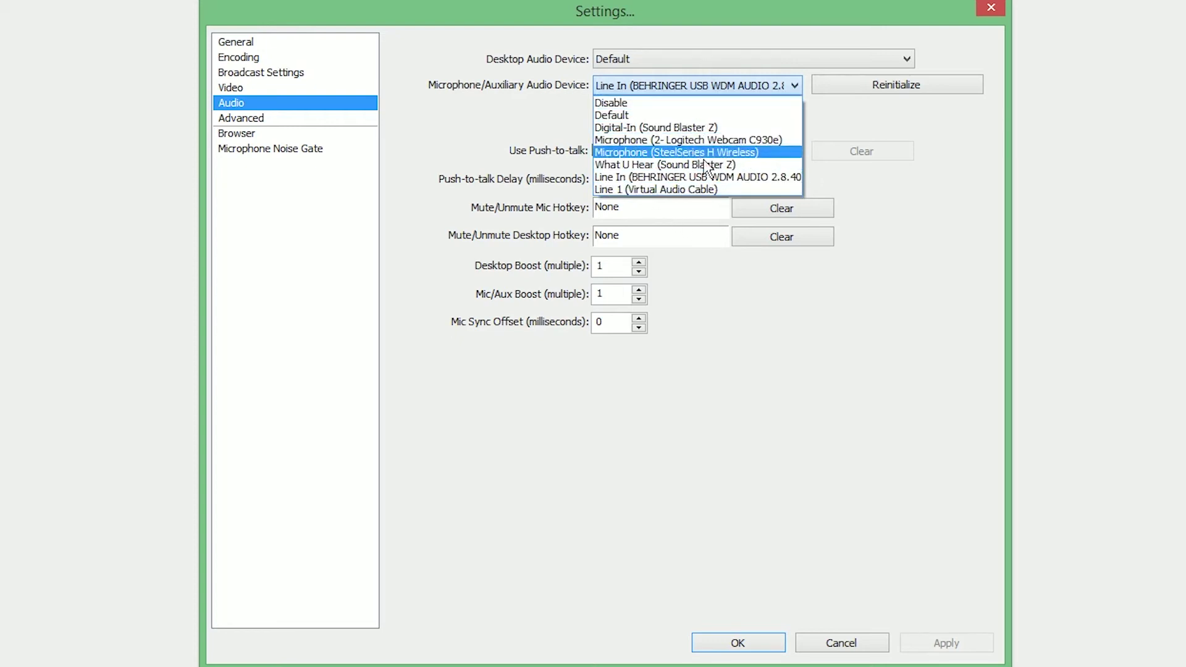
{"action": "left_click", "coordinate": [551, 147]}
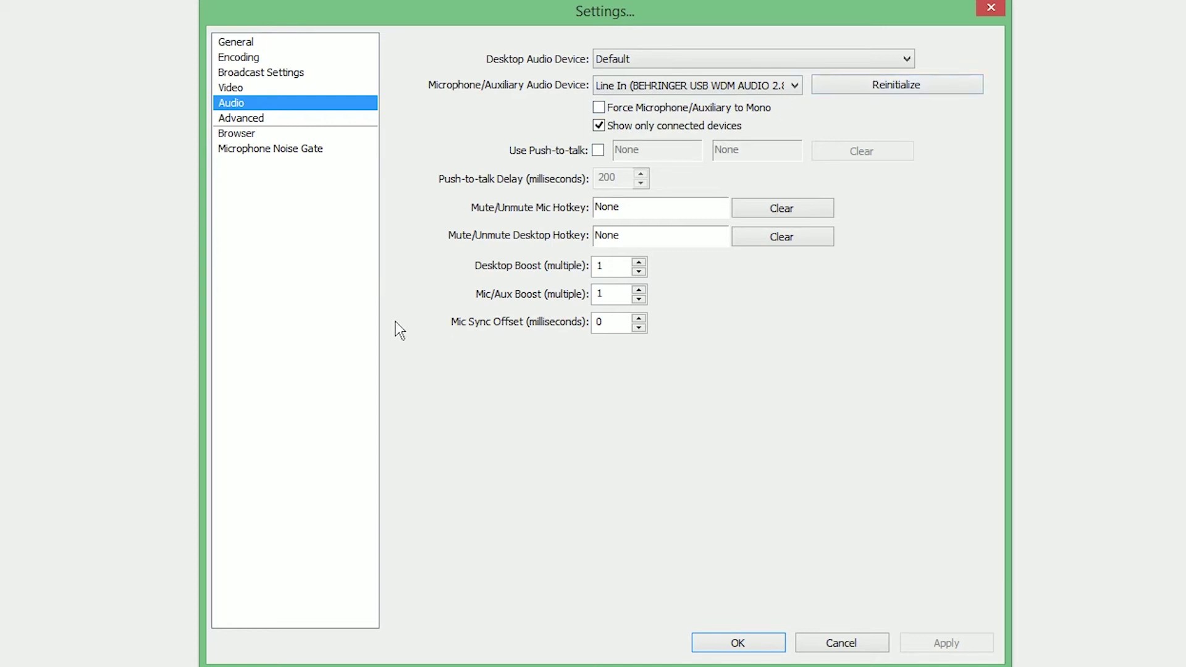
{"action": "double_click", "coordinate": [599, 294]}
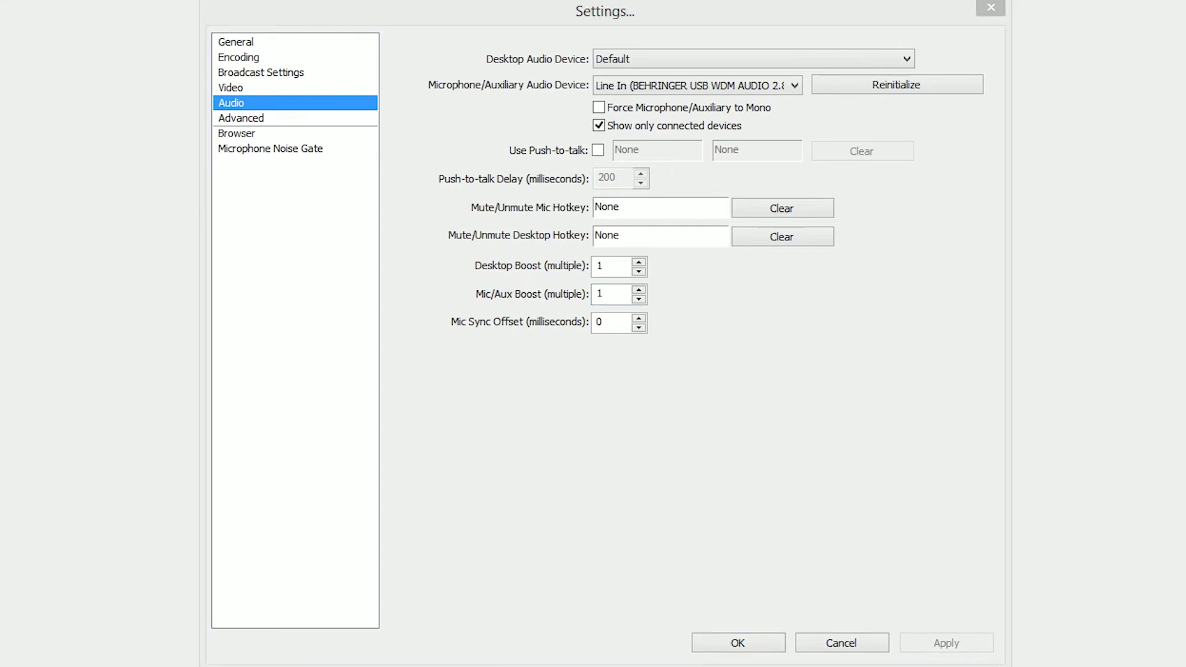
{"action": "left_click", "coordinate": [738, 641]}
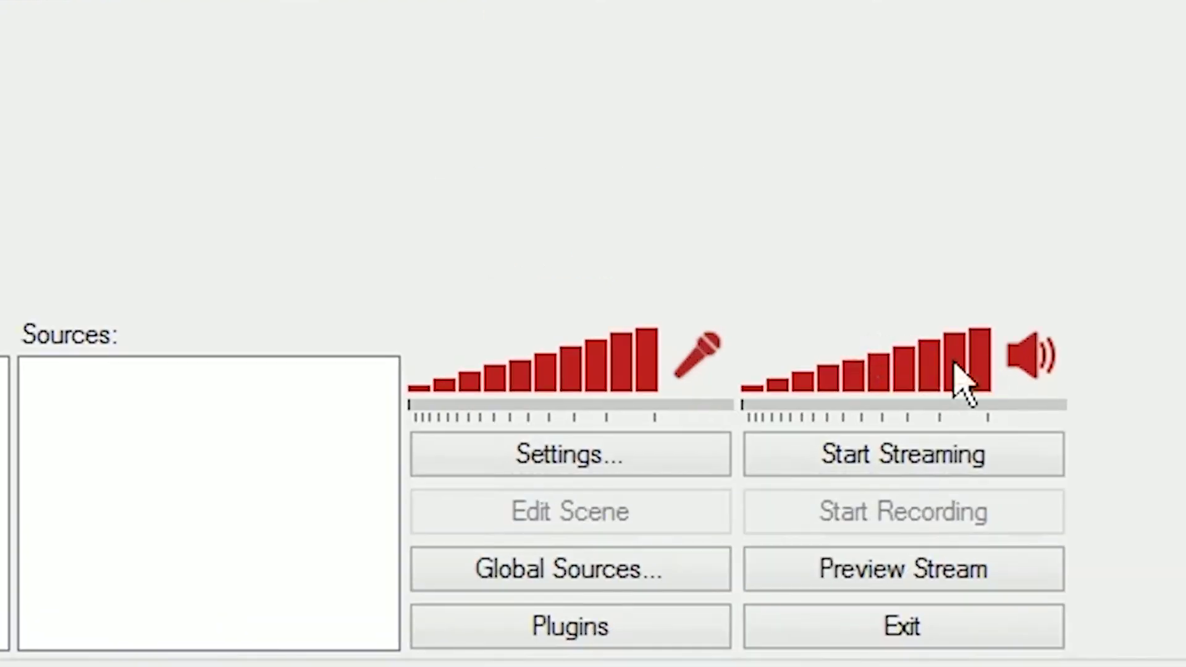
Lower the desktop audio volume to 60% and add a new scene named Test
{"action": "left_click_drag", "start_coordinate": [948, 370], "coordinate": [863, 363]}
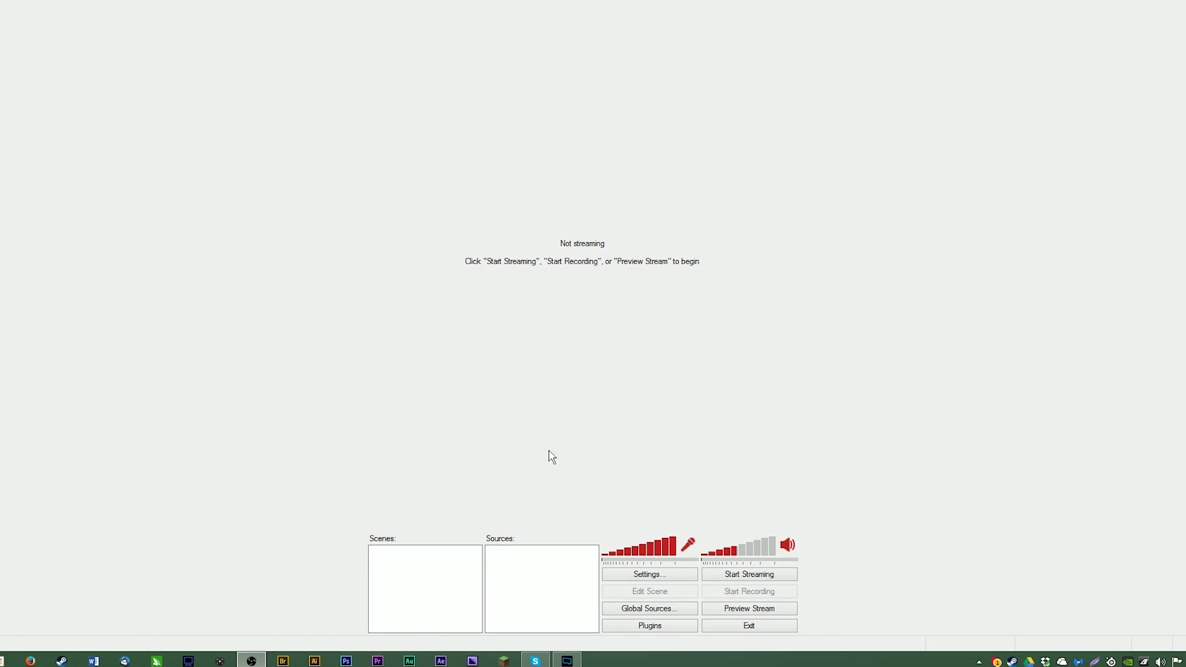
{"action": "right_click", "coordinate": [434, 565]}
{"action": "left_click", "coordinate": [499, 533]}
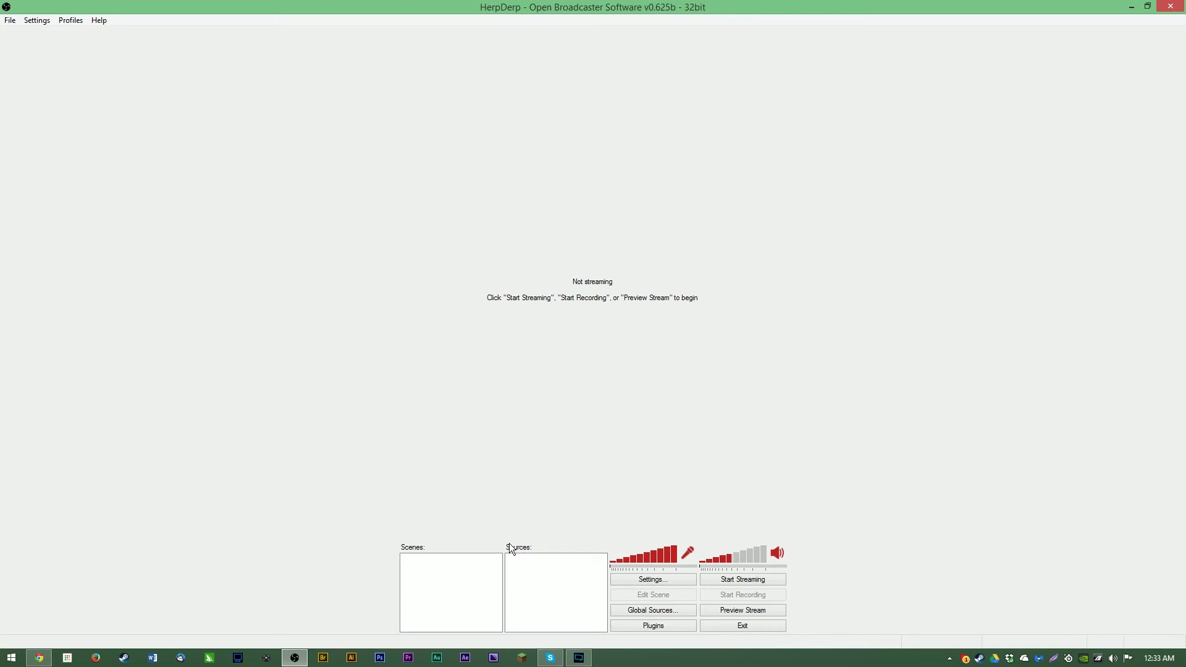
{"action": "right_click", "coordinate": [478, 561]}
{"action": "left_click", "coordinate": [499, 572]}
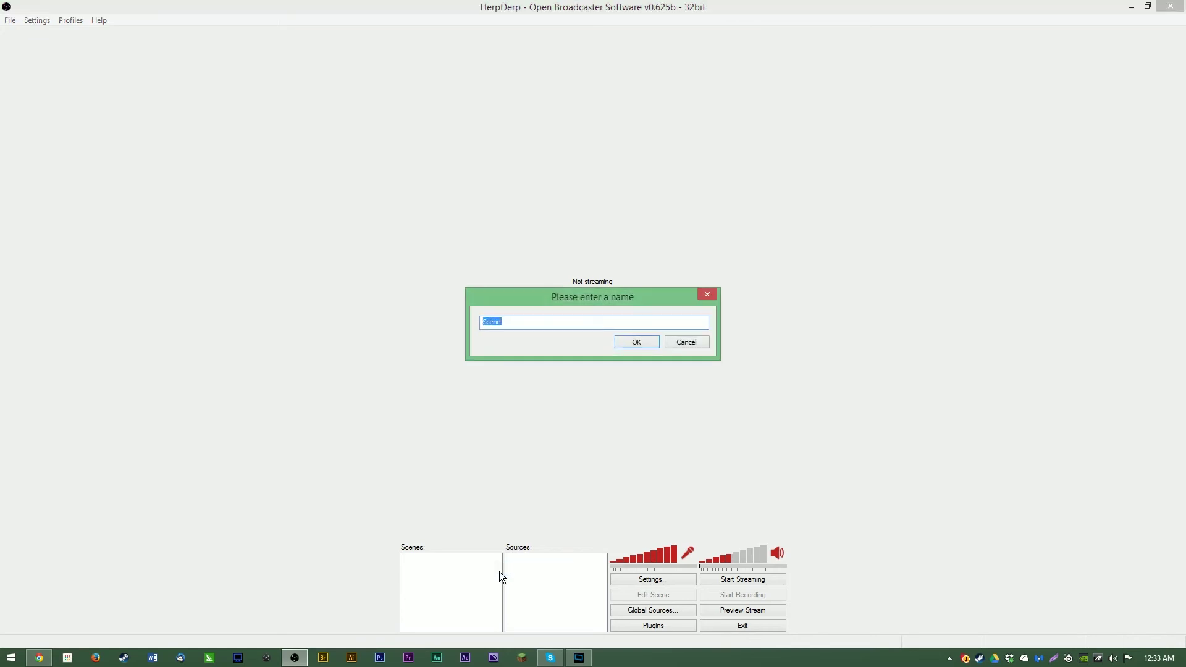
{"action": "type", "text": "Test"}
{"action": "key", "text": "Return"}
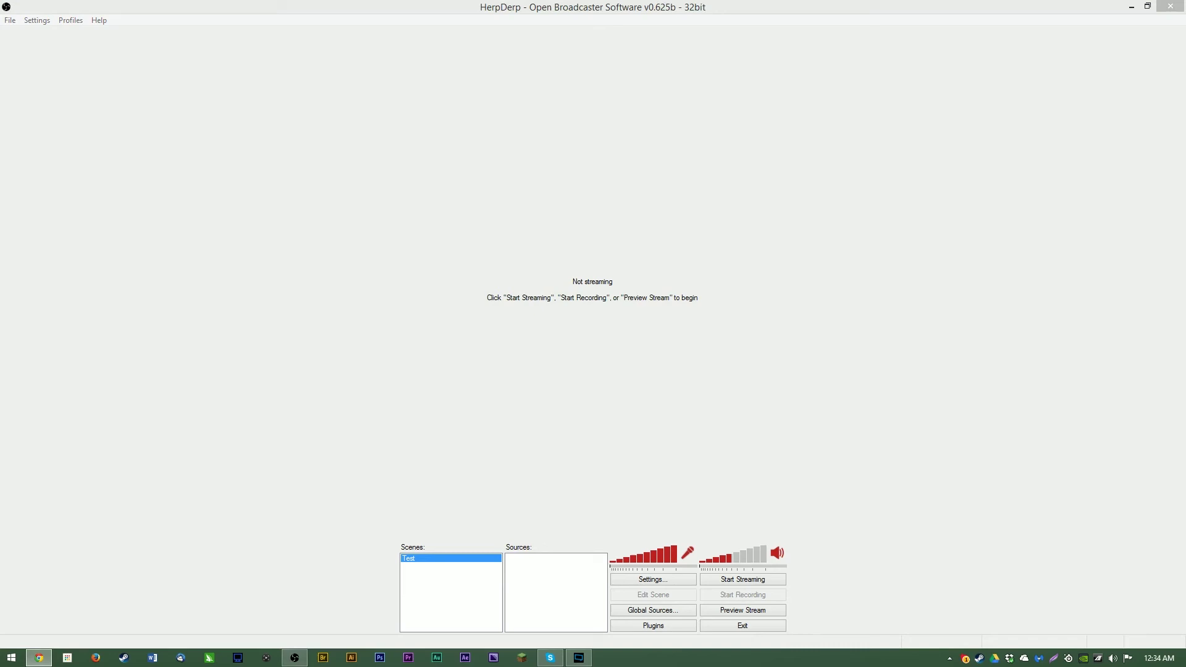
Add a Monitor Capture source to the Test scene with its default settings
{"action": "right_click", "coordinate": [530, 569]}
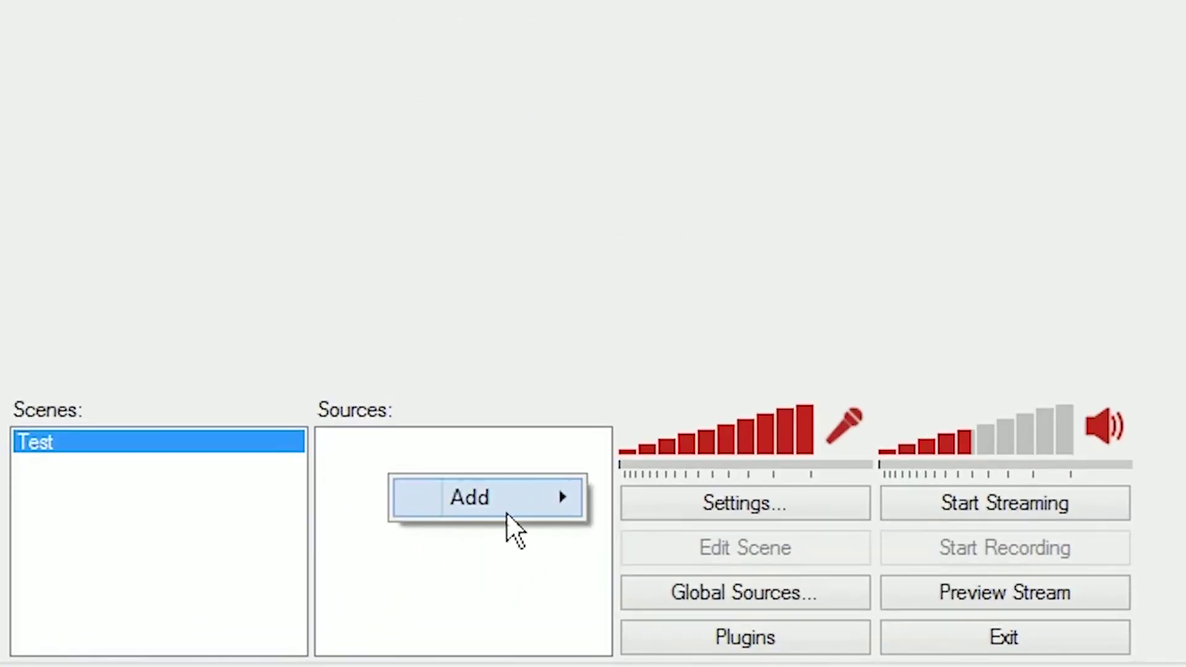
{"action": "mouse_move", "coordinate": [416, 500]}
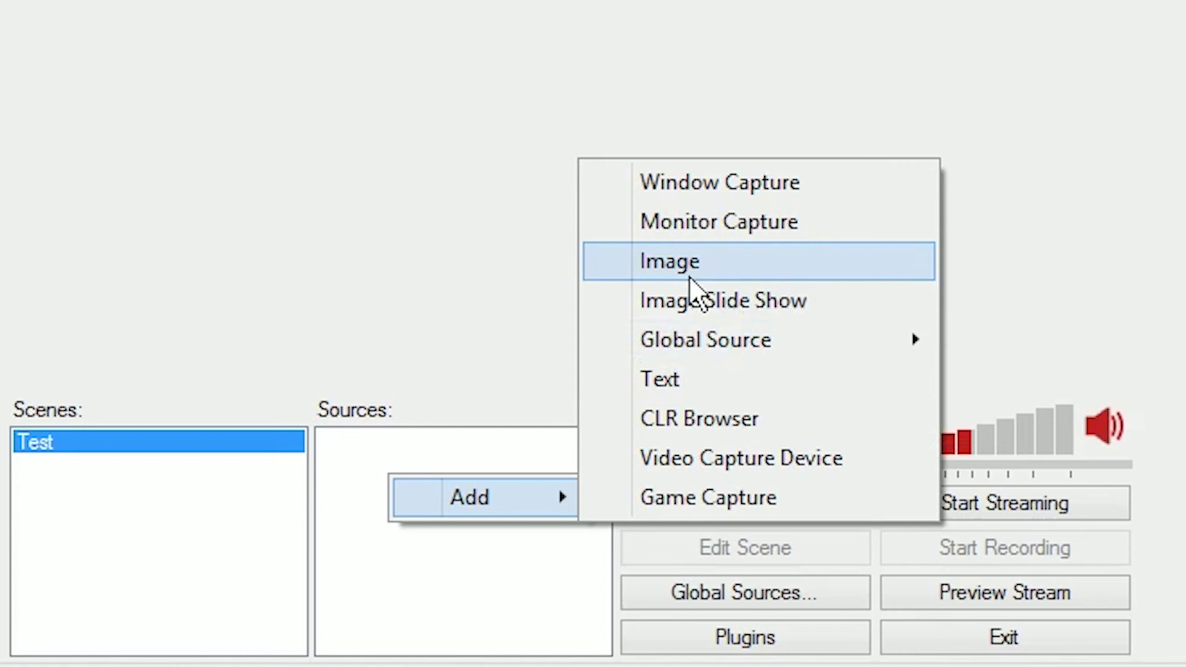
{"action": "left_click", "coordinate": [719, 221]}
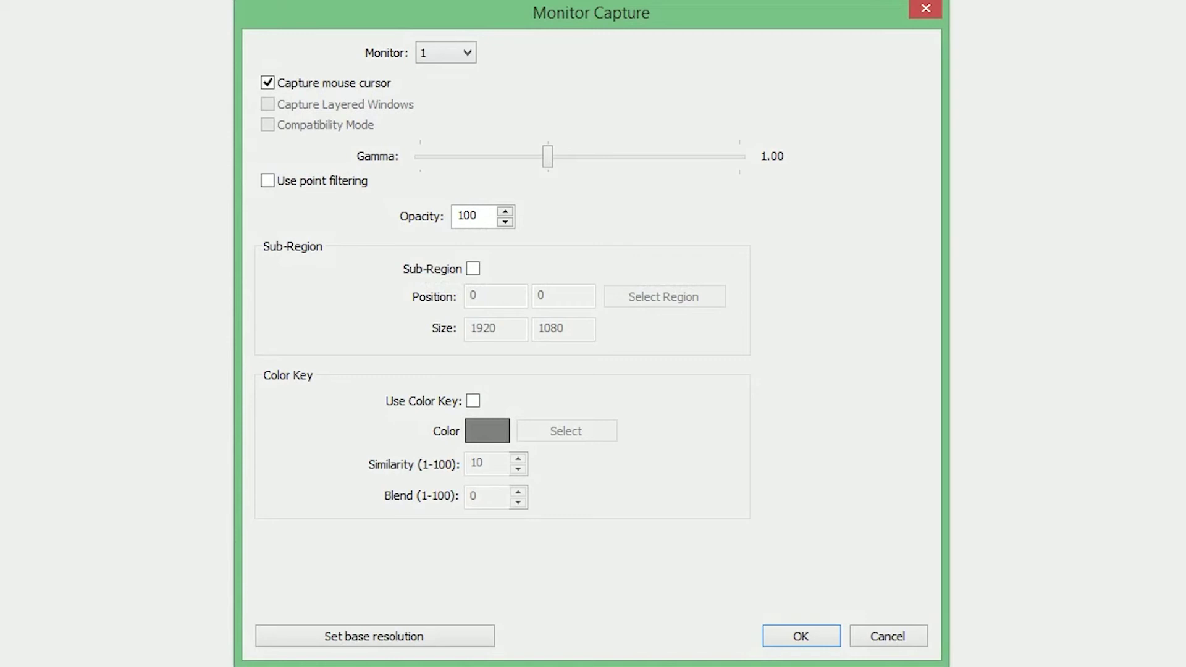
{"action": "left_click", "coordinate": [798, 635]}
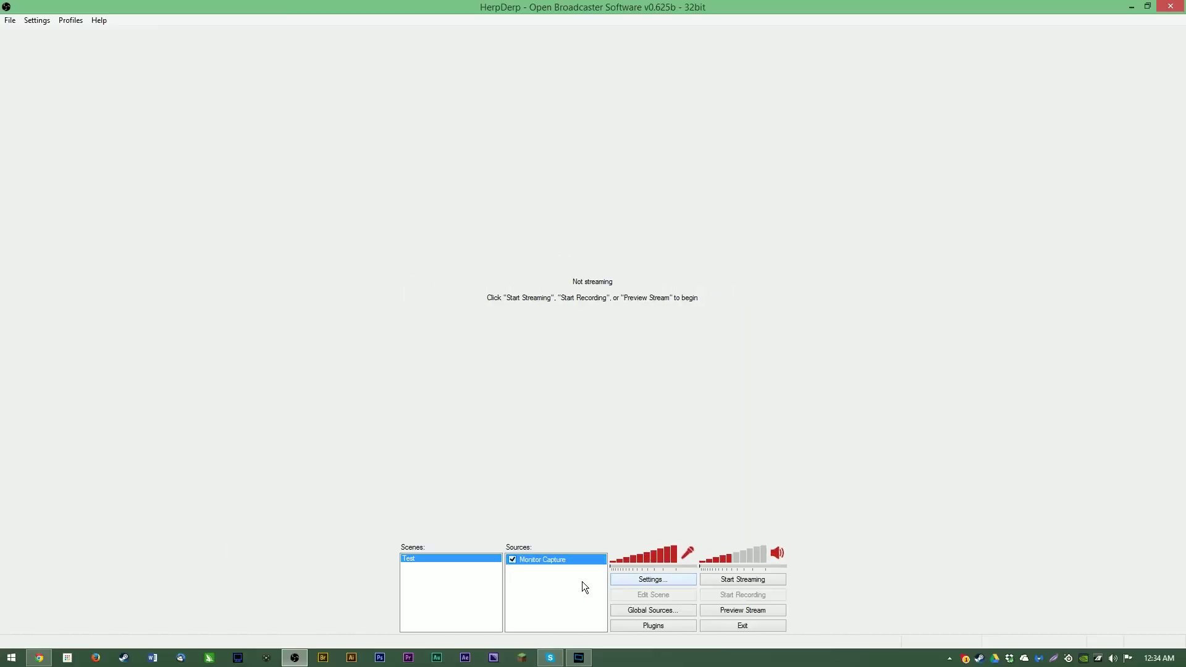
Start a Game Capture source, check the Chrome window application, then cancel it
{"action": "right_click", "coordinate": [567, 583]}
{"action": "mouse_move", "coordinate": [596, 595]}
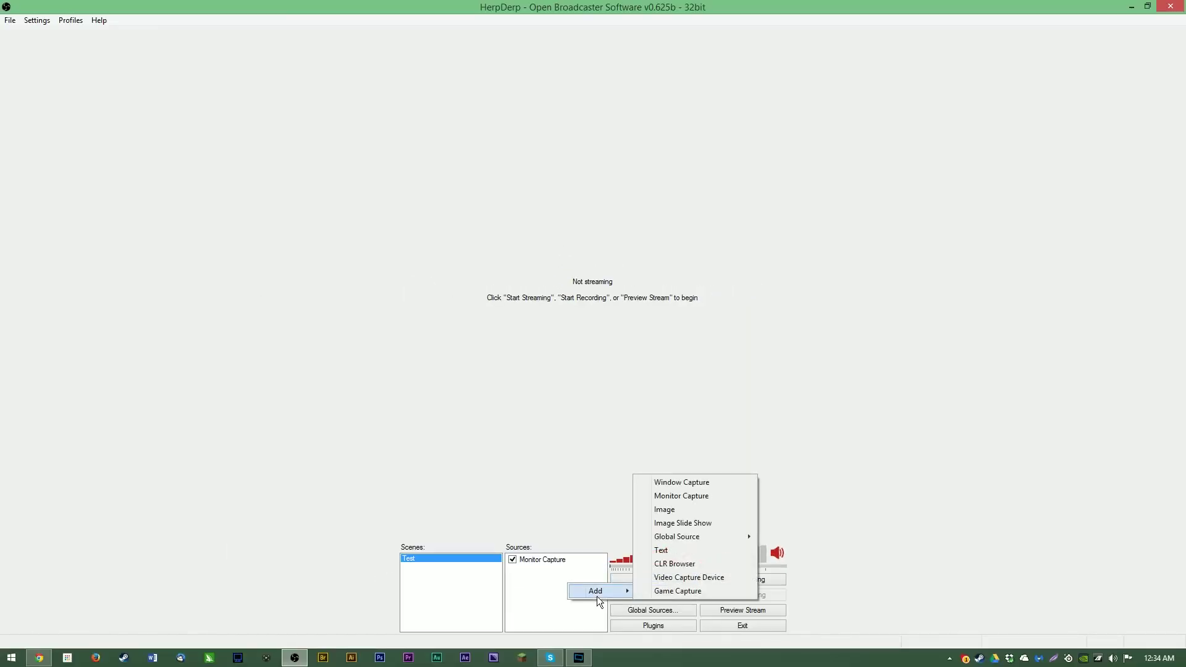
{"action": "left_click", "coordinate": [677, 590]}
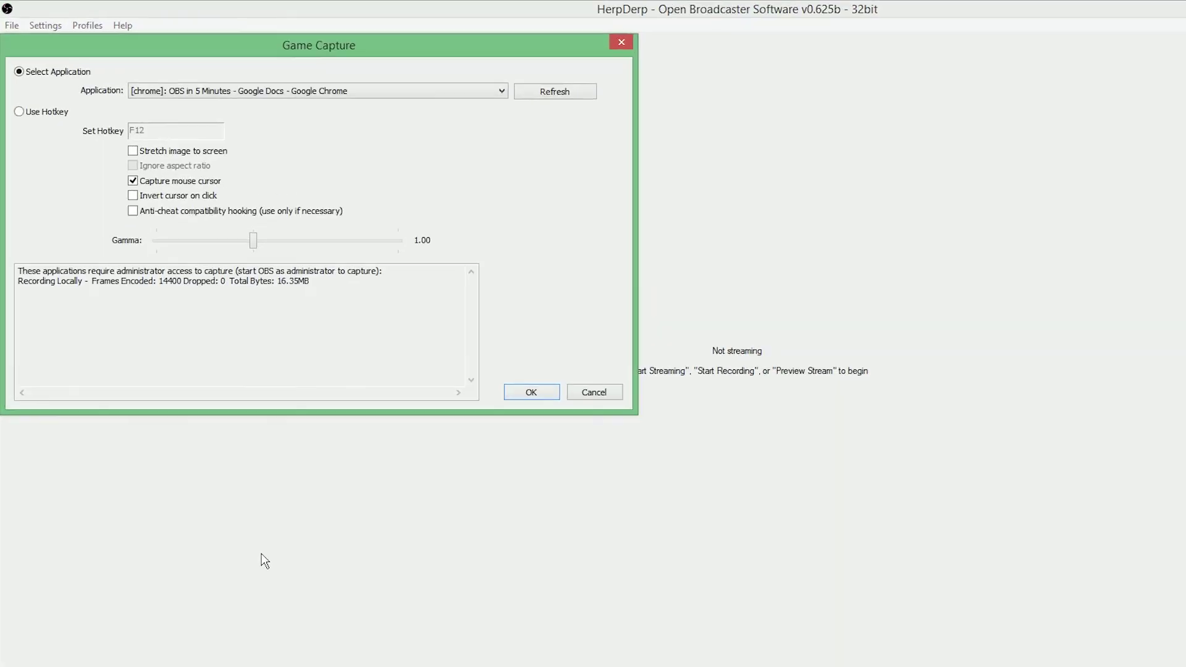
{"action": "left_click", "coordinate": [438, 145]}
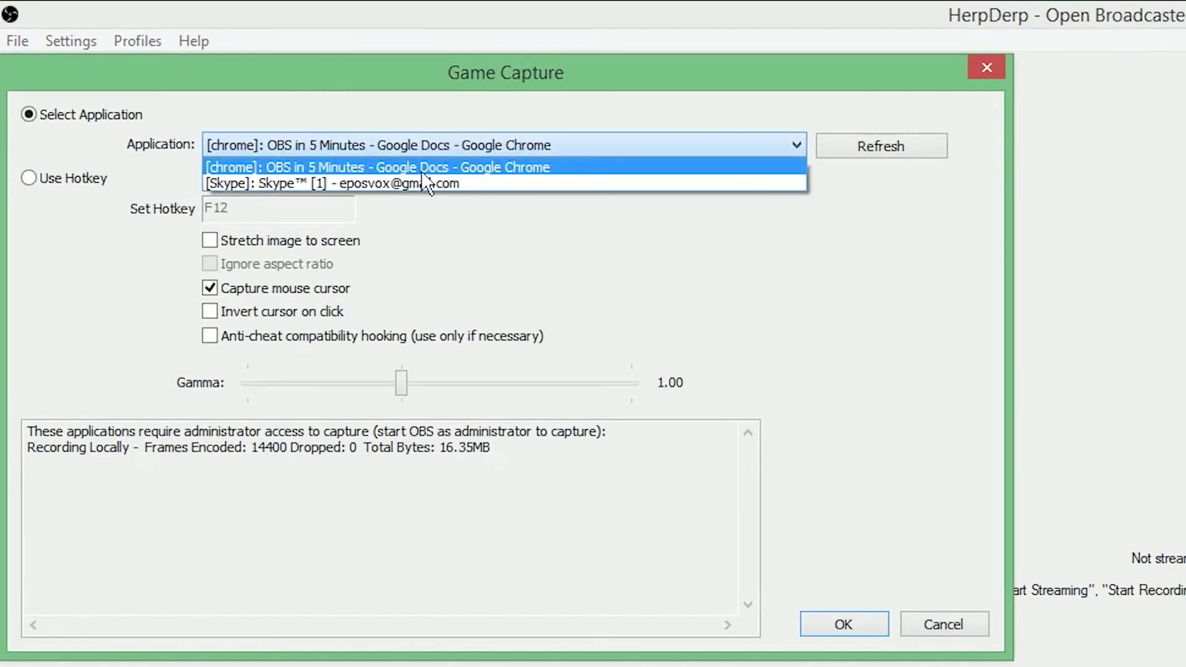
{"action": "left_click", "coordinate": [416, 139]}
{"action": "left_click", "coordinate": [469, 142]}
{"action": "left_click", "coordinate": [521, 169]}
{"action": "left_click", "coordinate": [910, 623]}
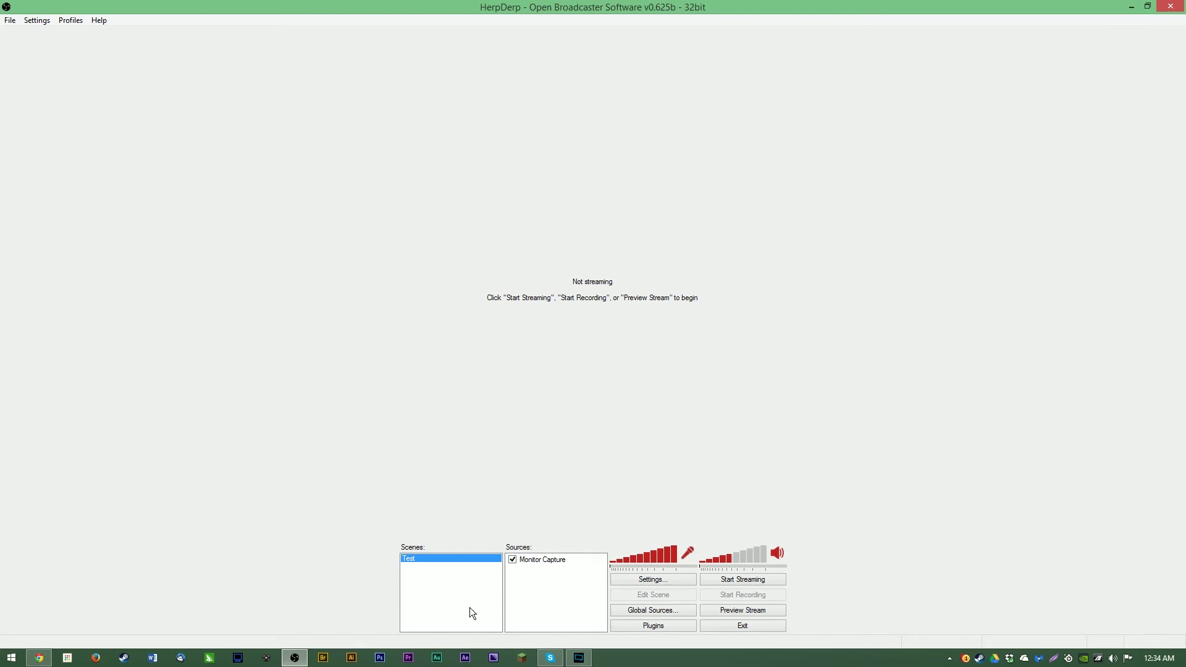
{"action": "right_click", "coordinate": [519, 602]}
{"action": "mouse_move", "coordinate": [567, 612]}
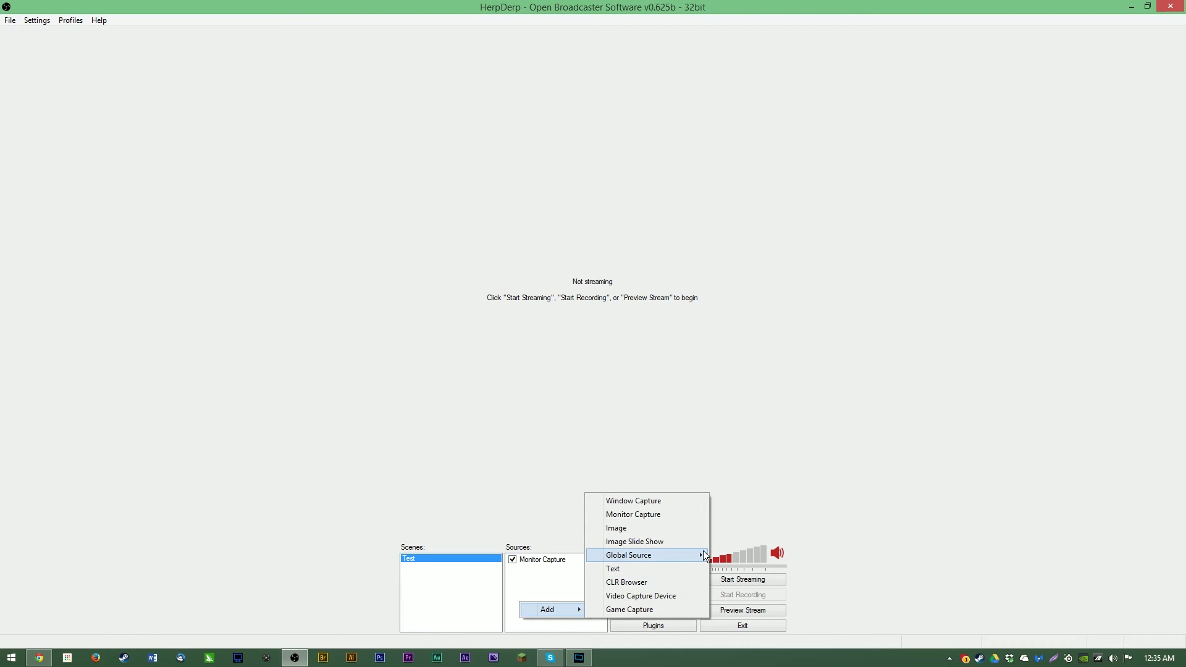
{"action": "left_click", "coordinate": [665, 528]}
{"action": "left_click", "coordinate": [700, 342]}
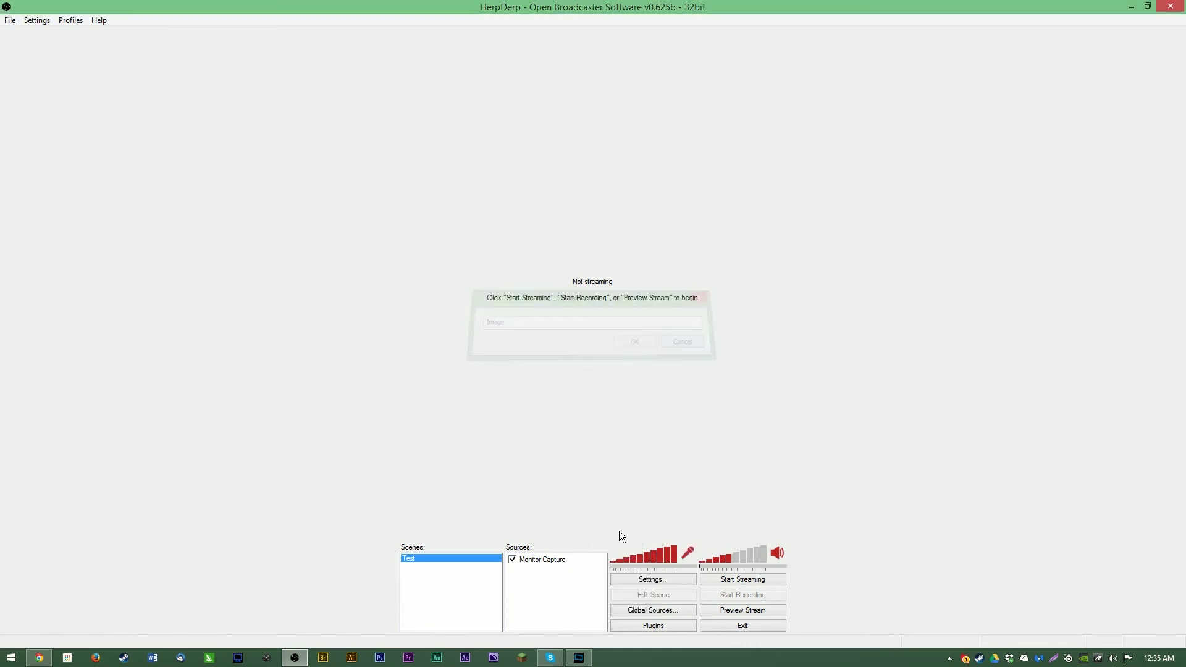
{"action": "right_click", "coordinate": [546, 583]}
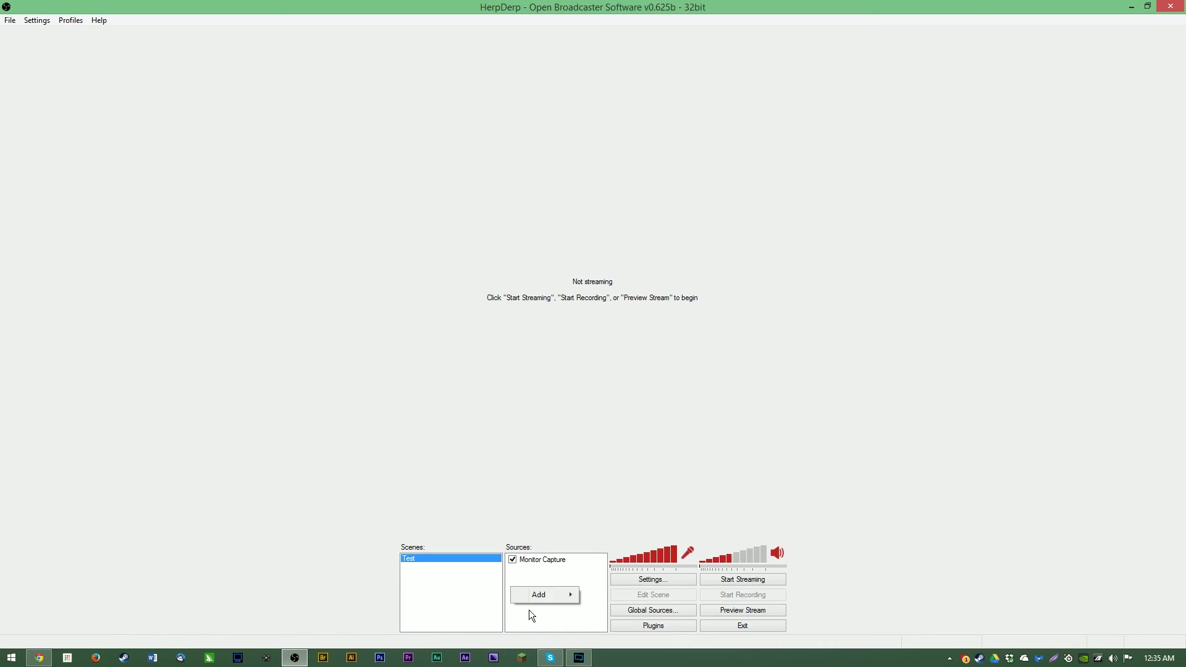
{"action": "mouse_move", "coordinate": [552, 598]}
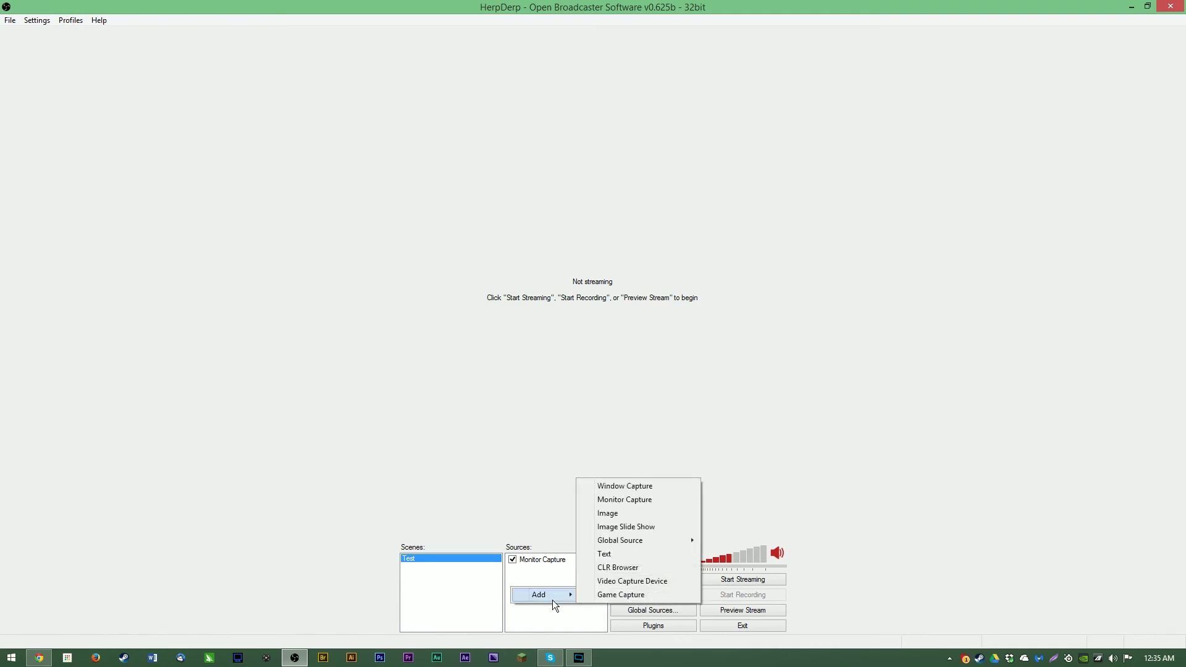
{"action": "left_click", "coordinate": [624, 580]}
{"action": "left_click", "coordinate": [618, 343]}
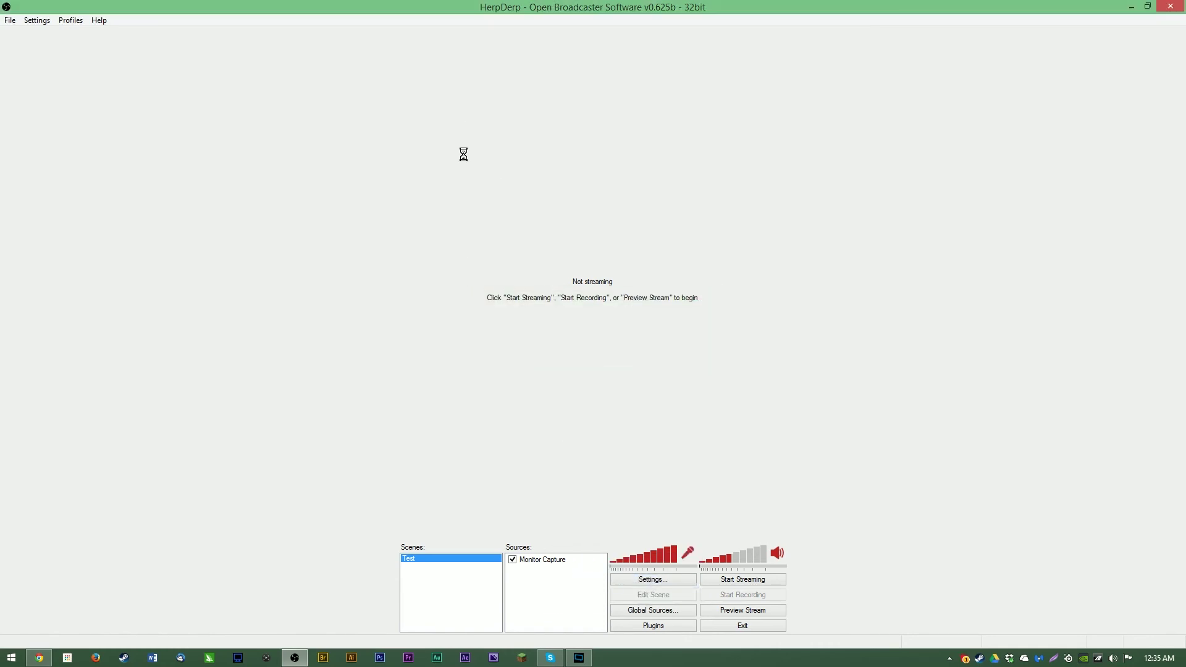
{"action": "left_click", "coordinate": [567, 153]}
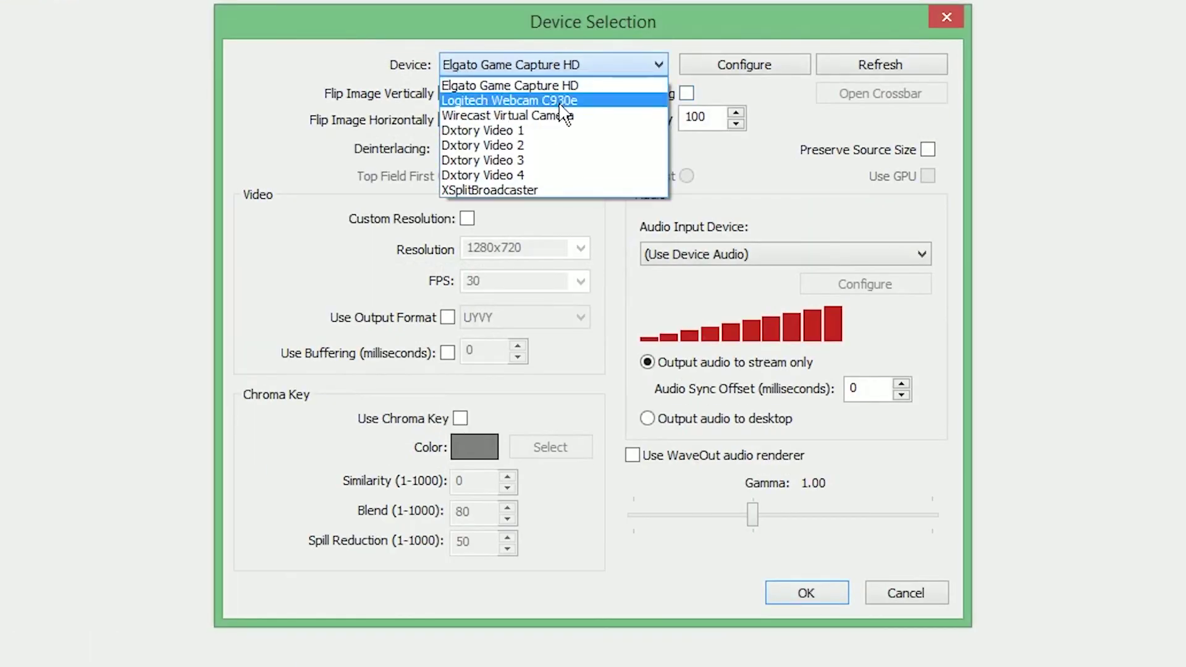
{"action": "left_click", "coordinate": [744, 593]}
{"action": "left_click", "coordinate": [806, 593]}
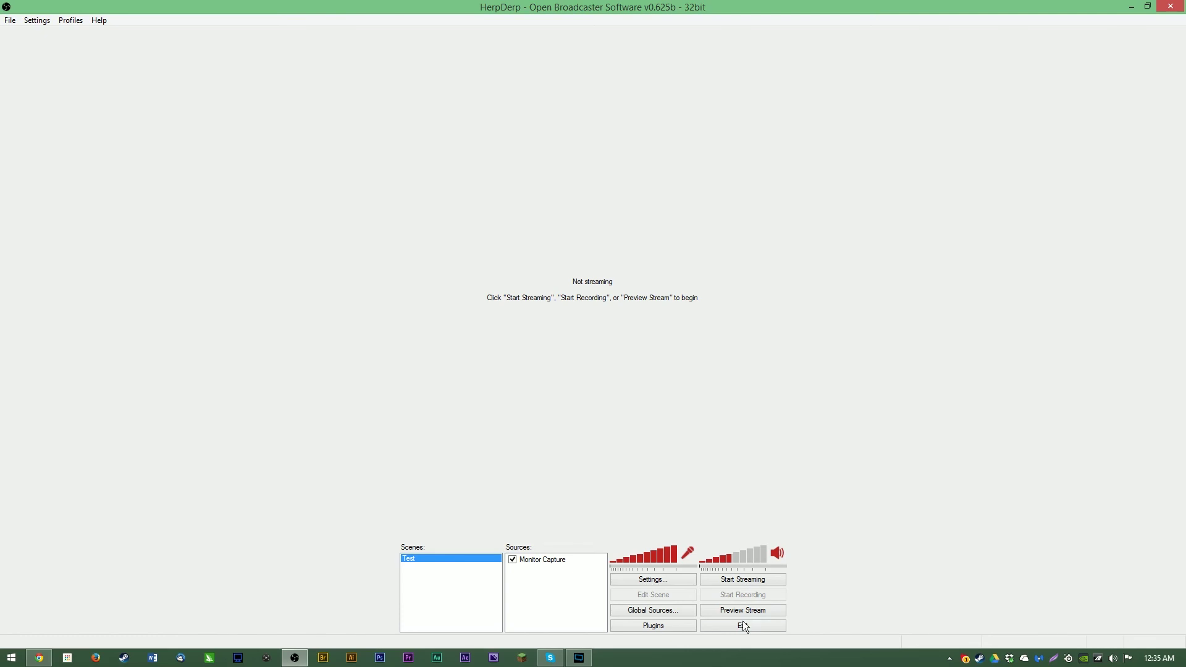
Preview the stream and fit the Monitor Capture to the whole canvas
{"action": "left_click", "coordinate": [717, 611]}
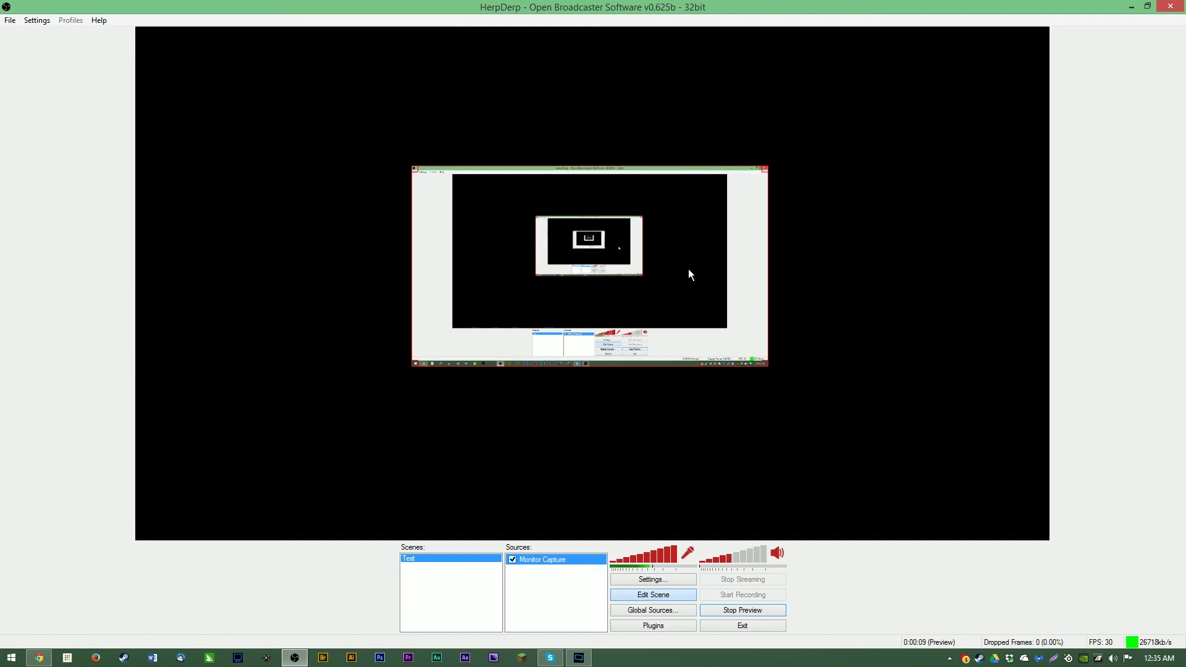
{"action": "right_click", "coordinate": [552, 202]}
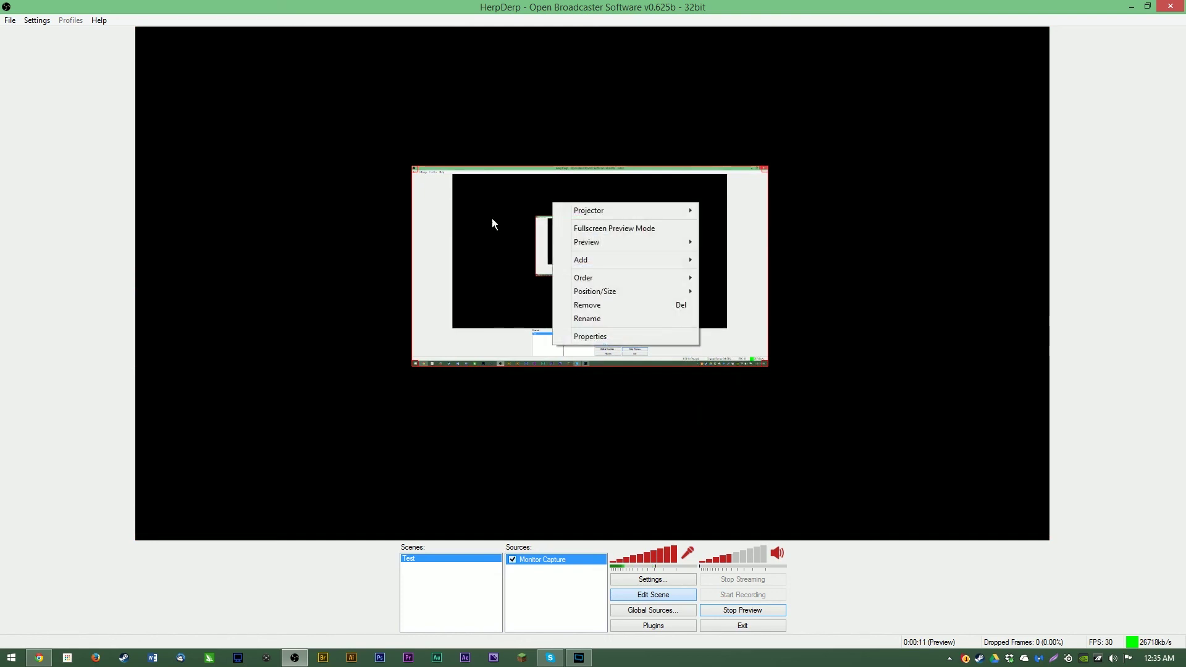
{"action": "mouse_move", "coordinate": [603, 289]}
{"action": "left_click", "coordinate": [732, 290]}
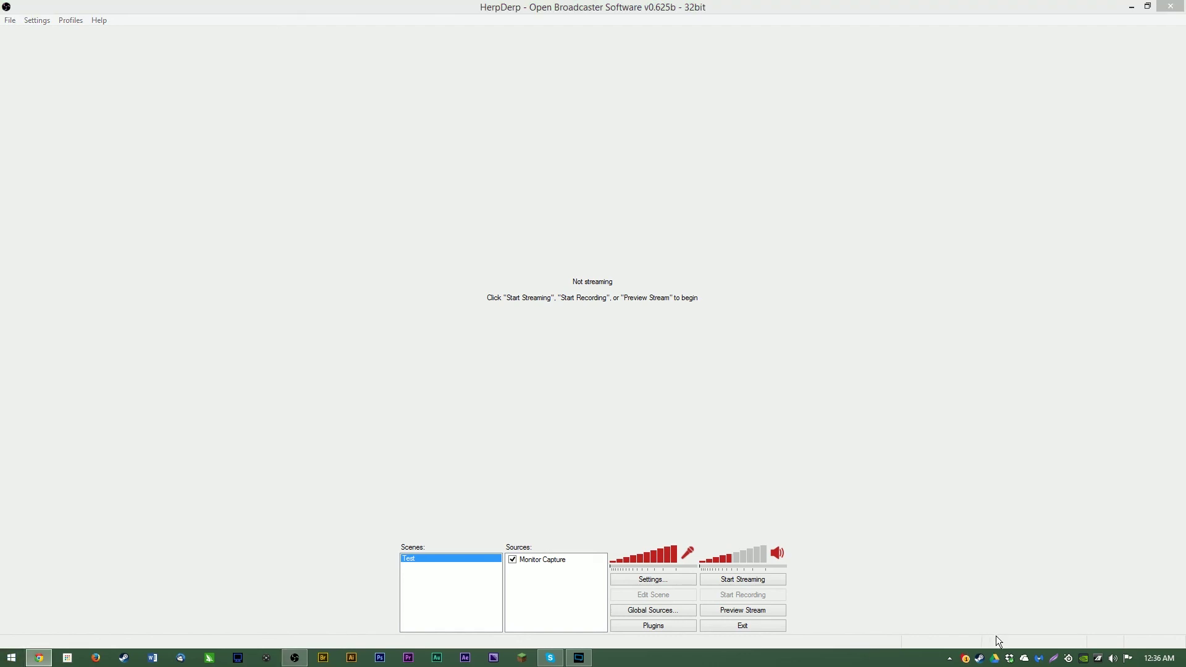
{"action": "left_click", "coordinate": [1060, 592]}
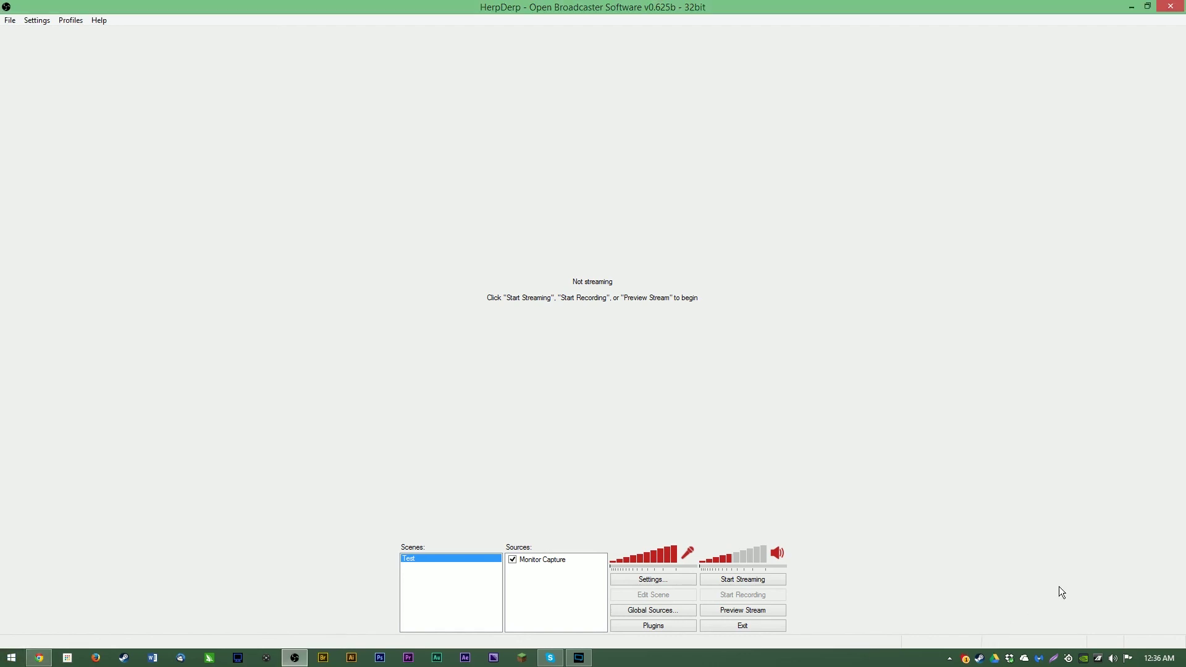